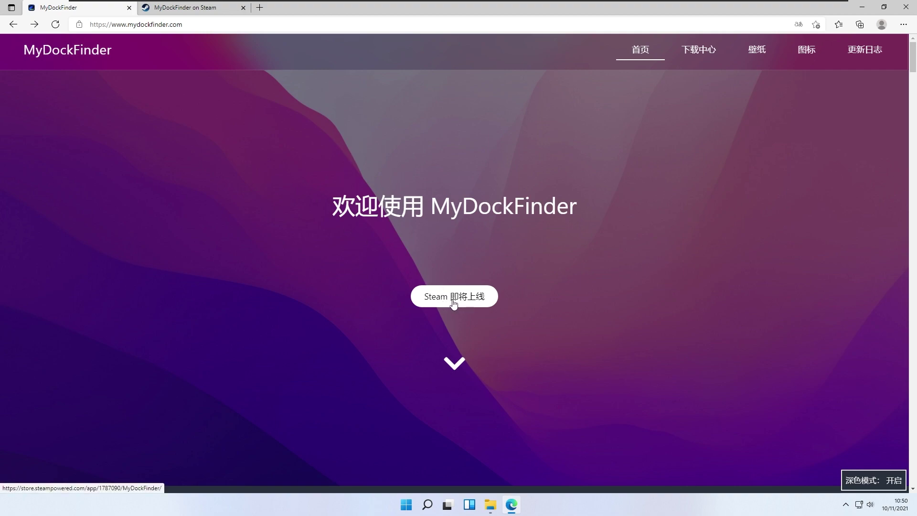
# Step: Review the MyDockFinder page on Steam, including its release date, main functions and system requirements
pyautogui.click(200, 11)
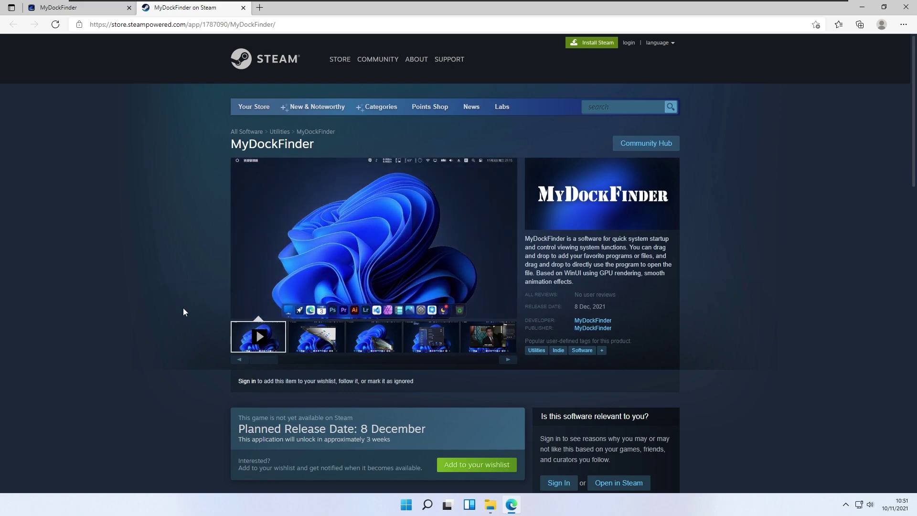
pyautogui.scroll(-4, 172, 306)
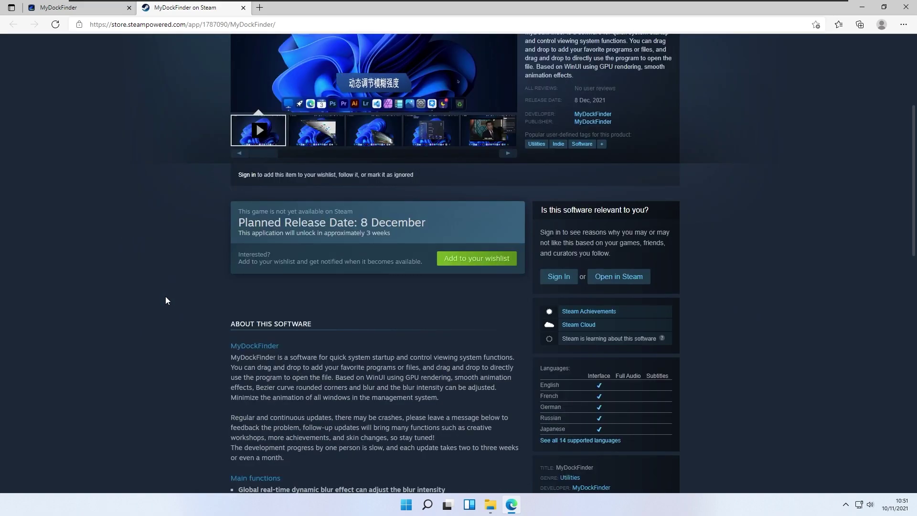
pyautogui.scroll(-8, 166, 300)
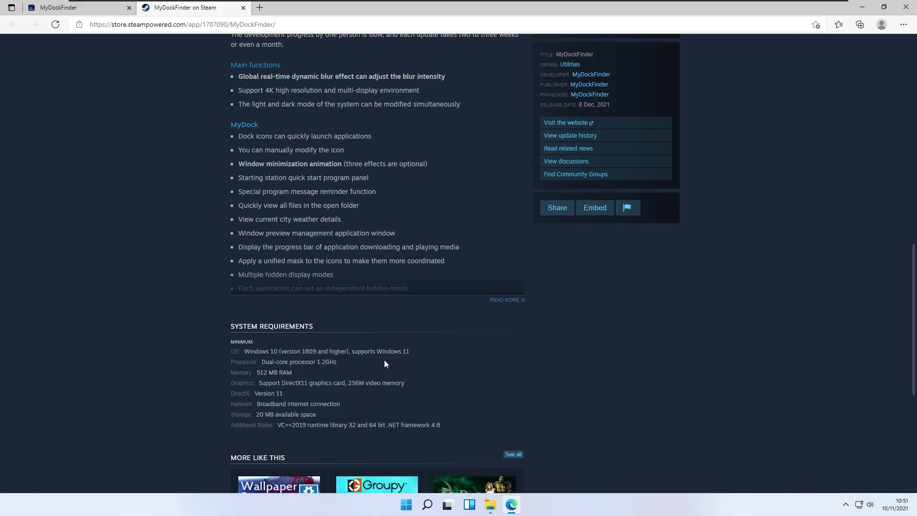
# Step: Download MyDockFinder.win64.update.zip from the latest GitHub release linked in the MyDockFinder website's download centre
pyautogui.click(76, 7)
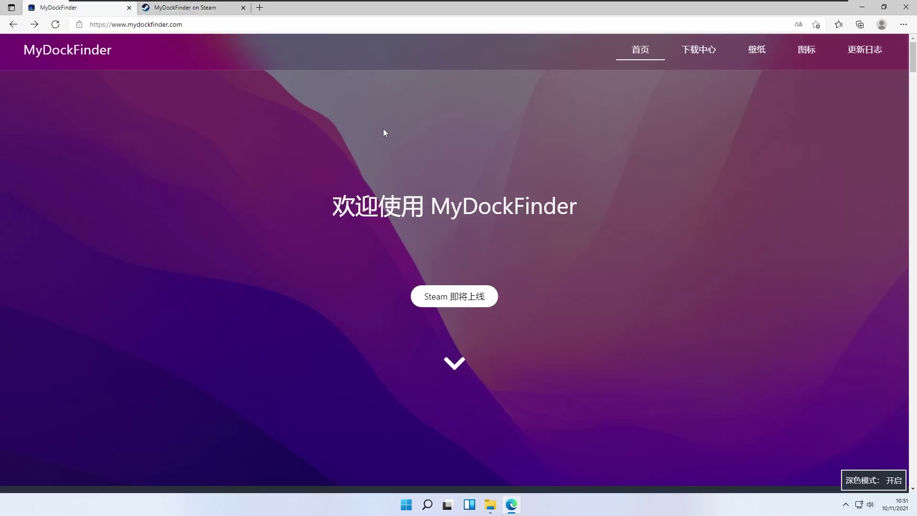
pyautogui.click(700, 51)
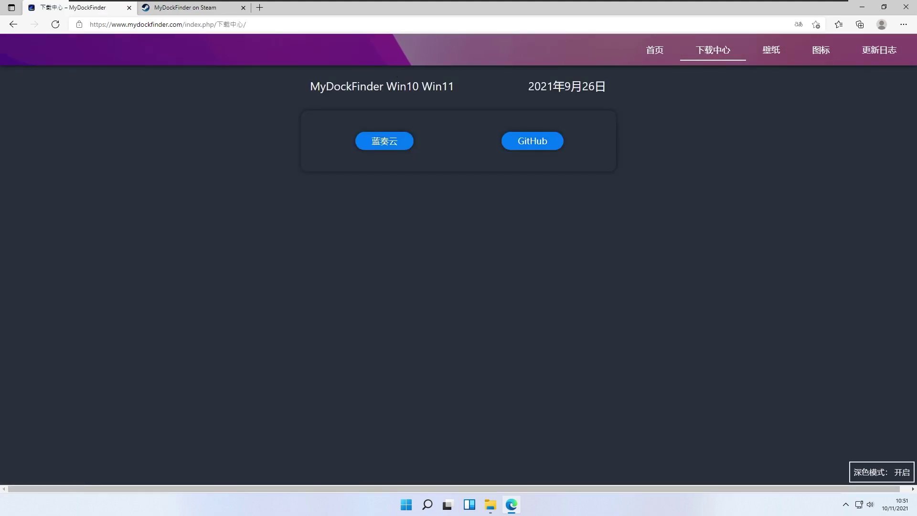
pyautogui.click(539, 144)
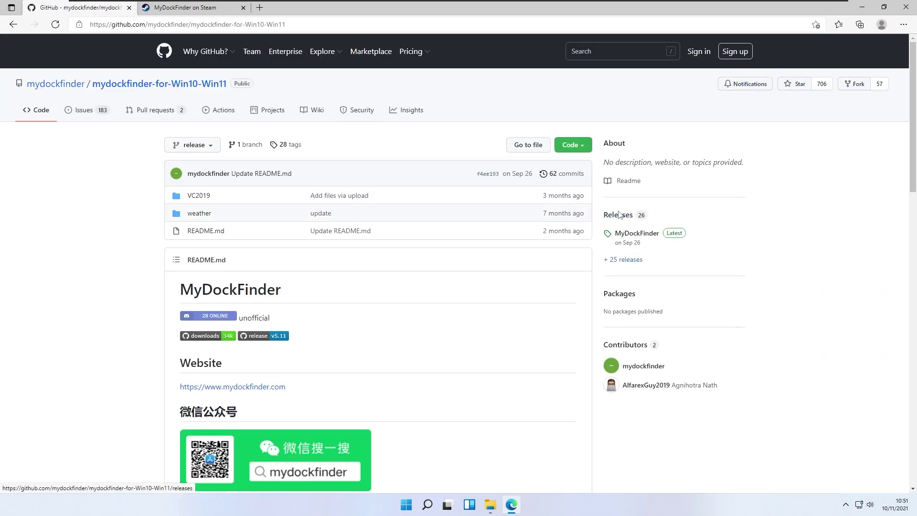
pyautogui.click(634, 260)
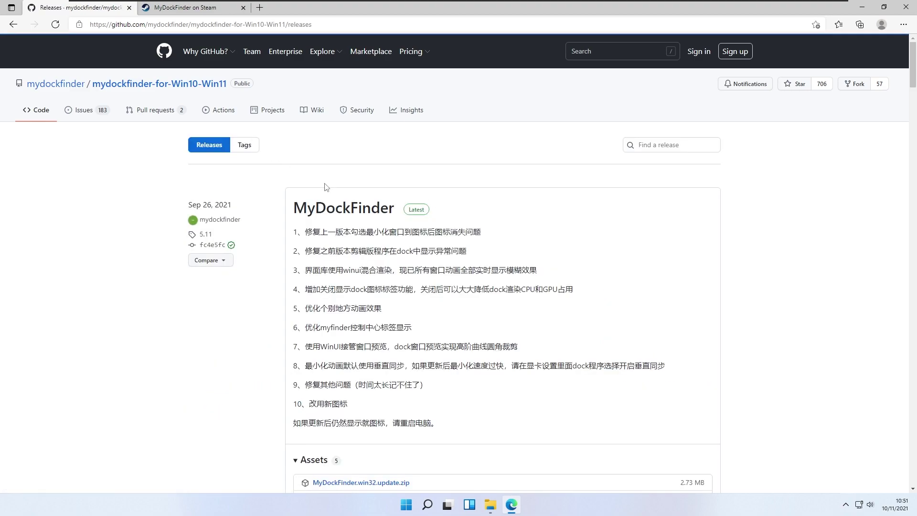
pyautogui.scroll(-5, 325, 184)
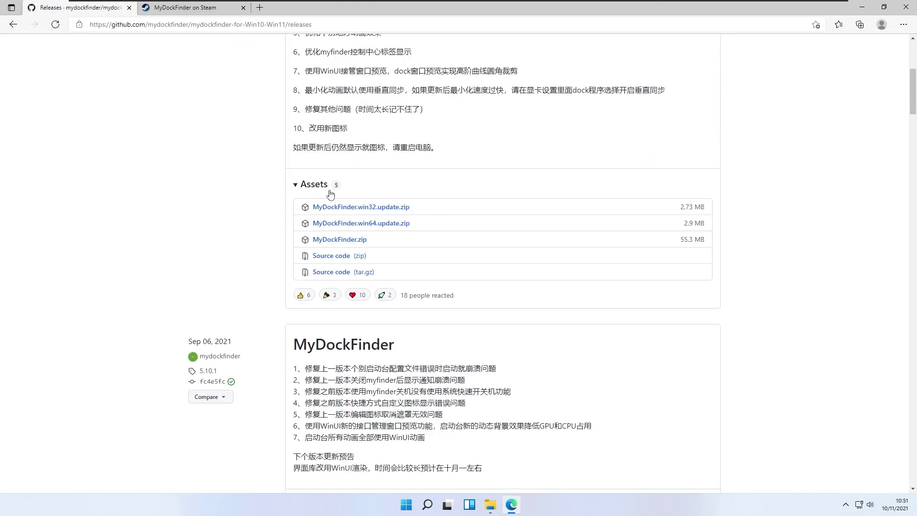
pyautogui.click(401, 224)
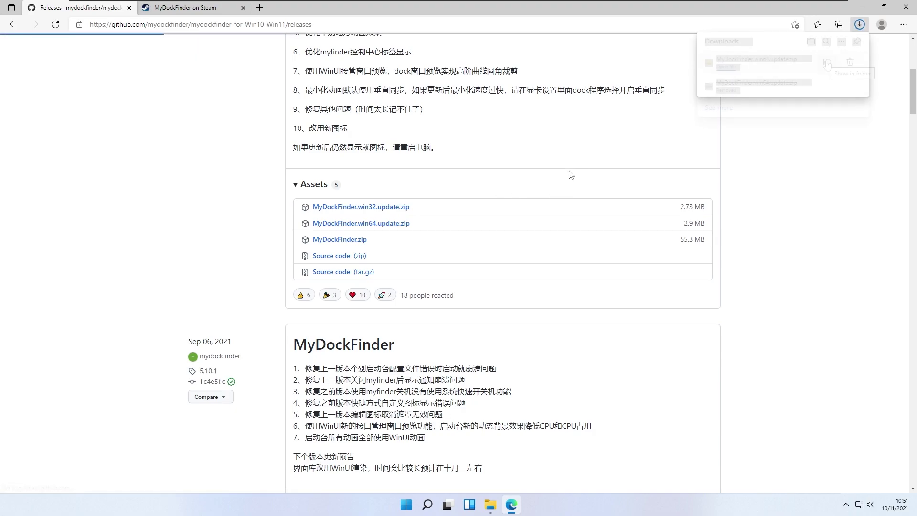
# Step: Extract the downloaded MyDockFinder.win64.update archive into its own folder in Downloads and close the extracted folder's window
pyautogui.click(828, 64)
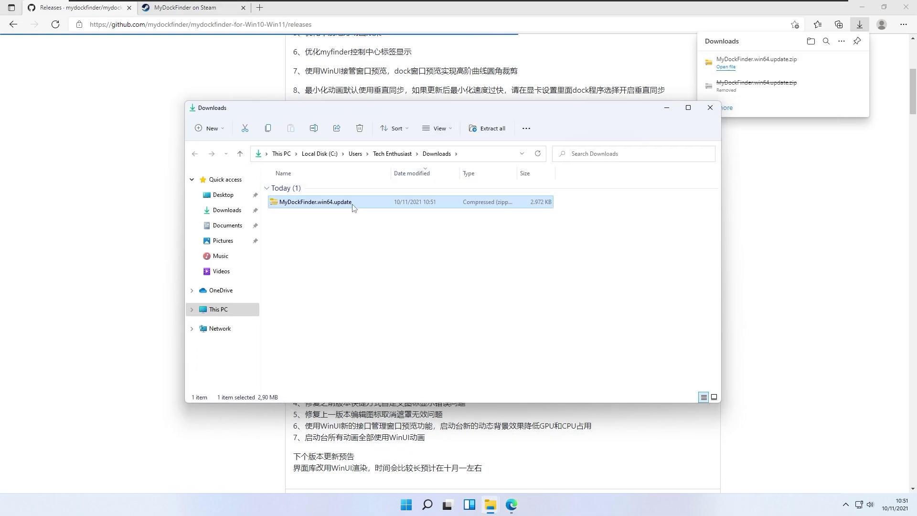
pyautogui.rightClick(356, 205)
pyautogui.click(398, 283)
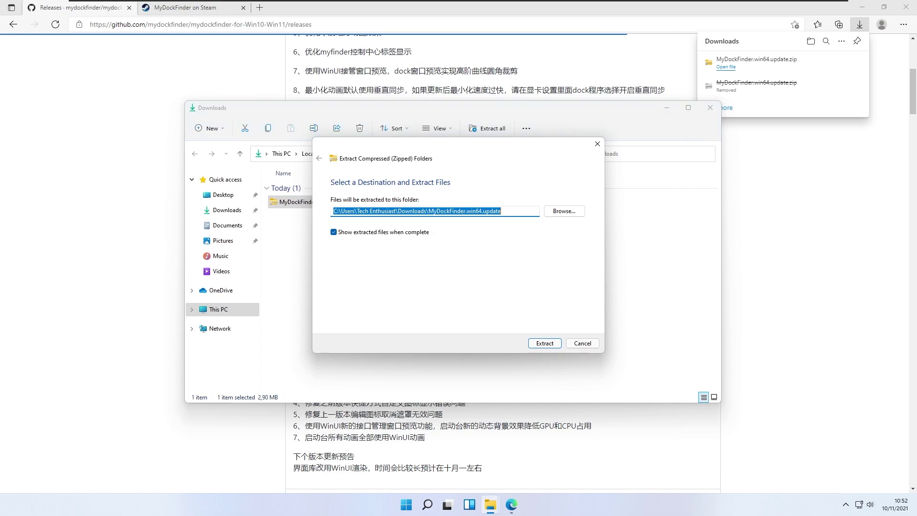
pyautogui.click(545, 343)
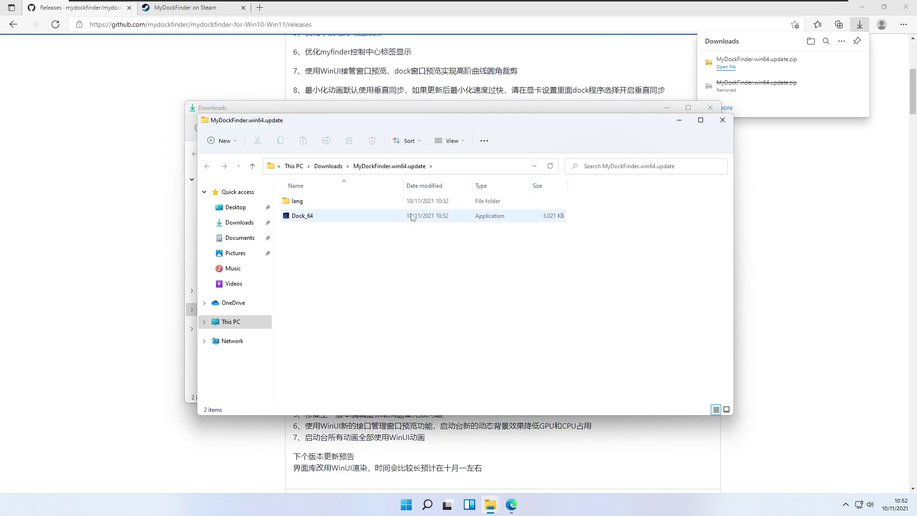
pyautogui.click(723, 119)
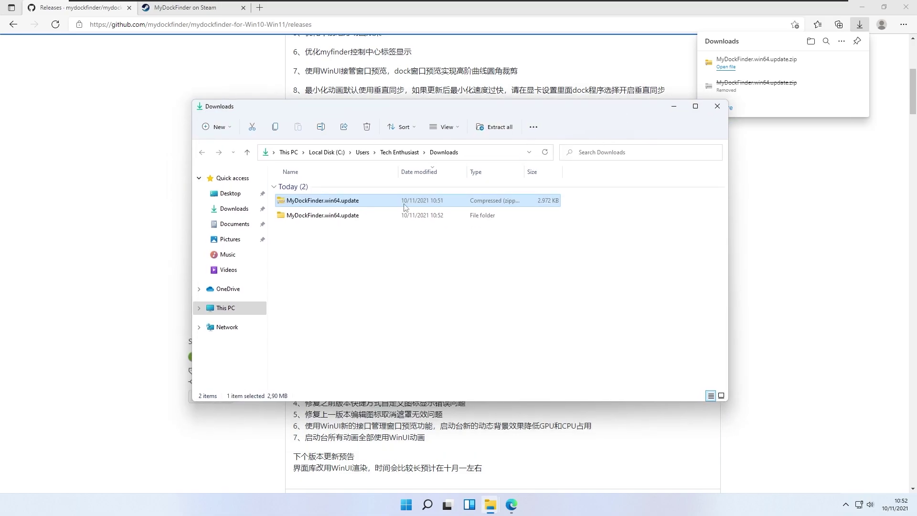
# Step: Move the extracted MyDockFinder.win64.update folder into a new folder named Tweaks on Local Disk (C:)
pyautogui.click(382, 216)
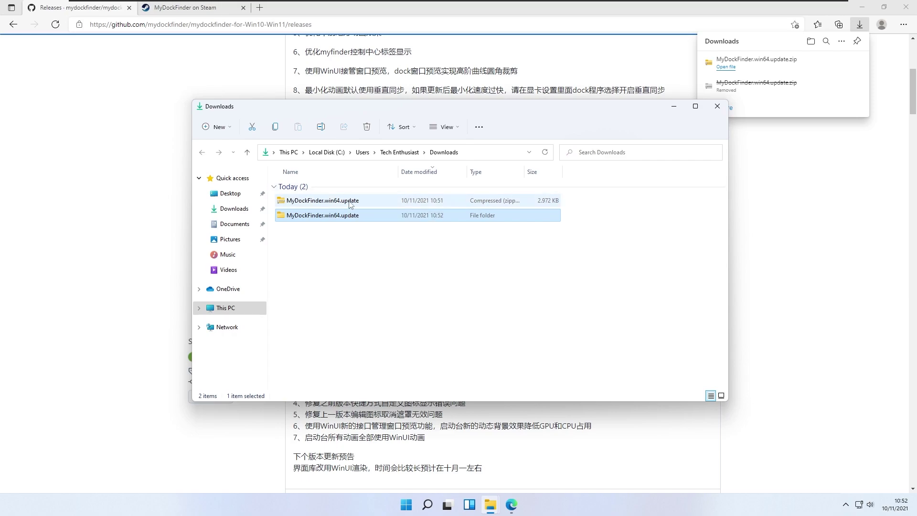
pyautogui.rightClick(356, 219)
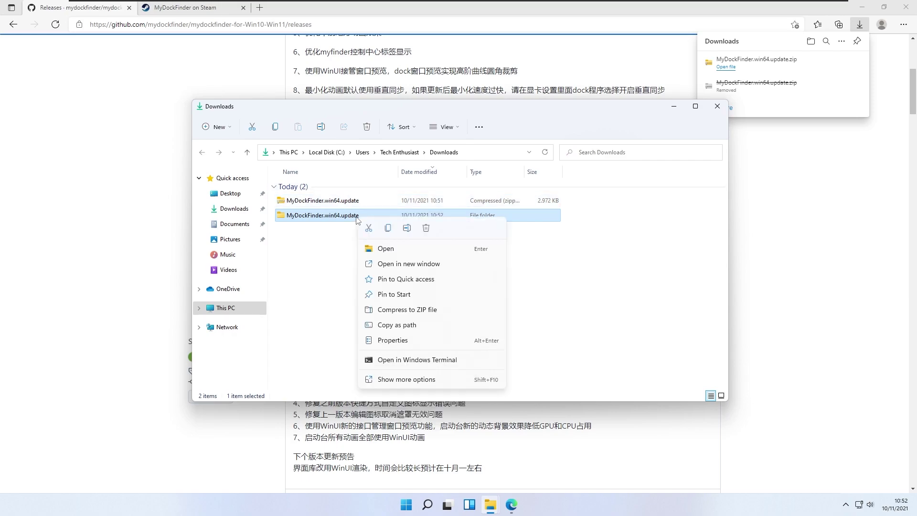
pyautogui.click(252, 306)
pyautogui.click(254, 307)
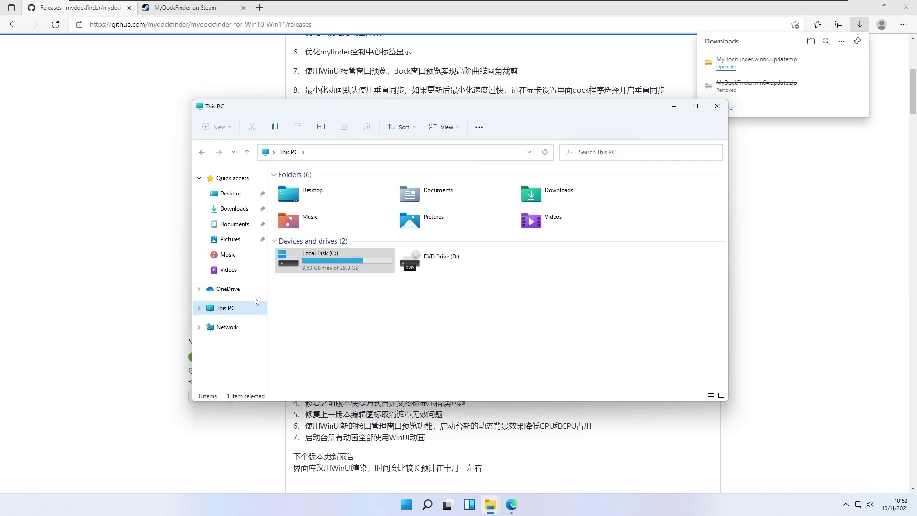
pyautogui.doubleClick(329, 264)
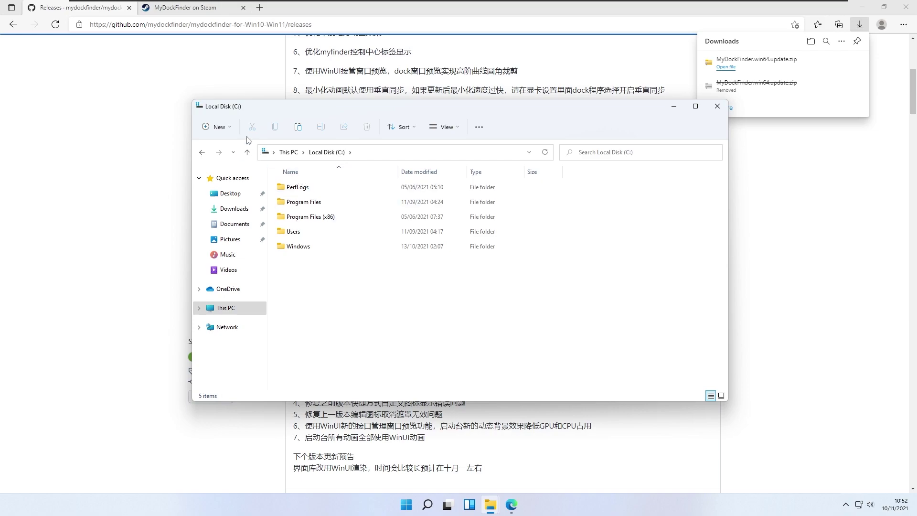
pyautogui.hotkey('ctrl', 'shift', 'n')
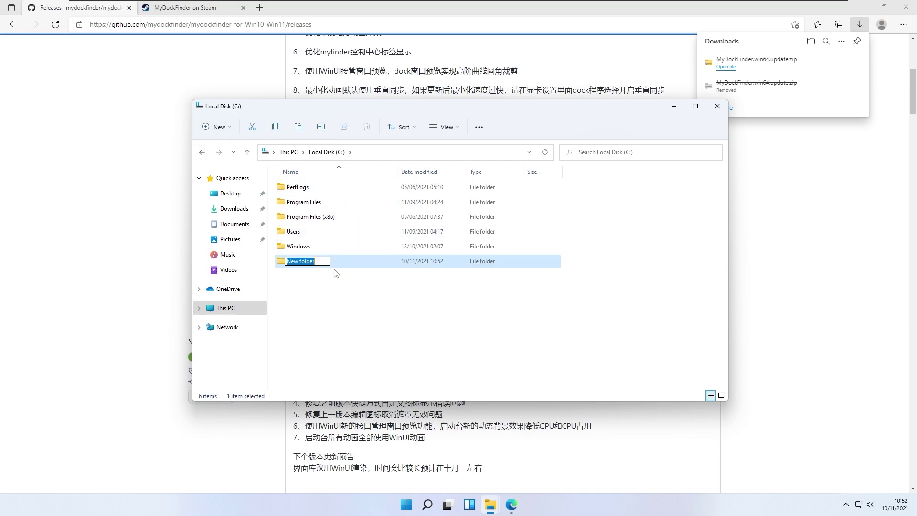
pyautogui.write('Tweaks')
pyautogui.press('Return')
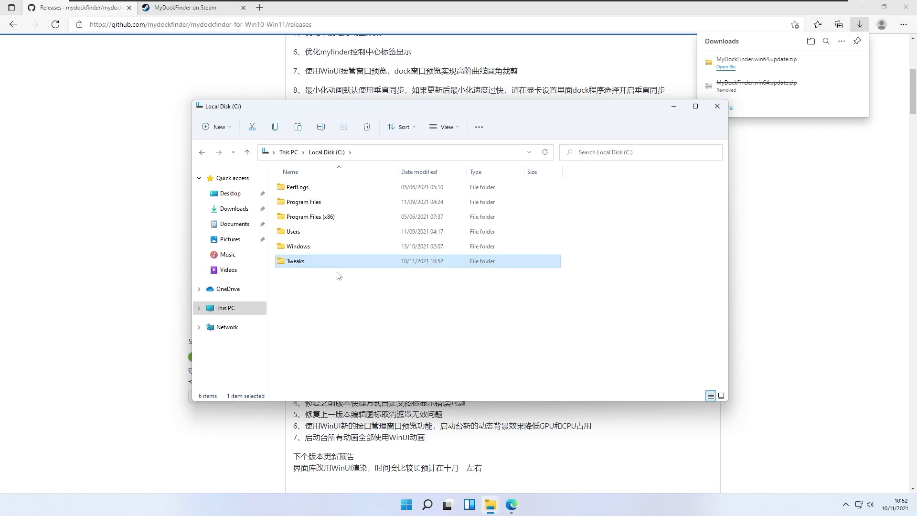
pyautogui.doubleClick(355, 266)
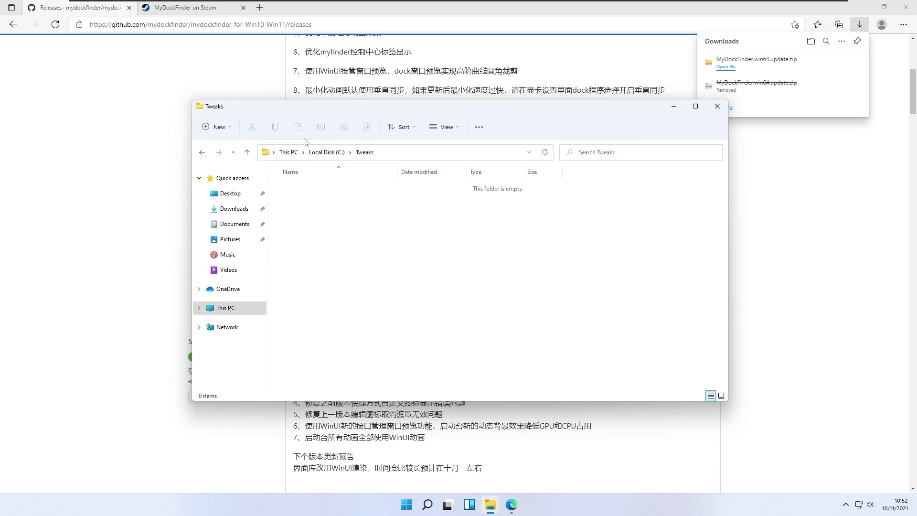
pyautogui.hotkey('ctrl', 'v')
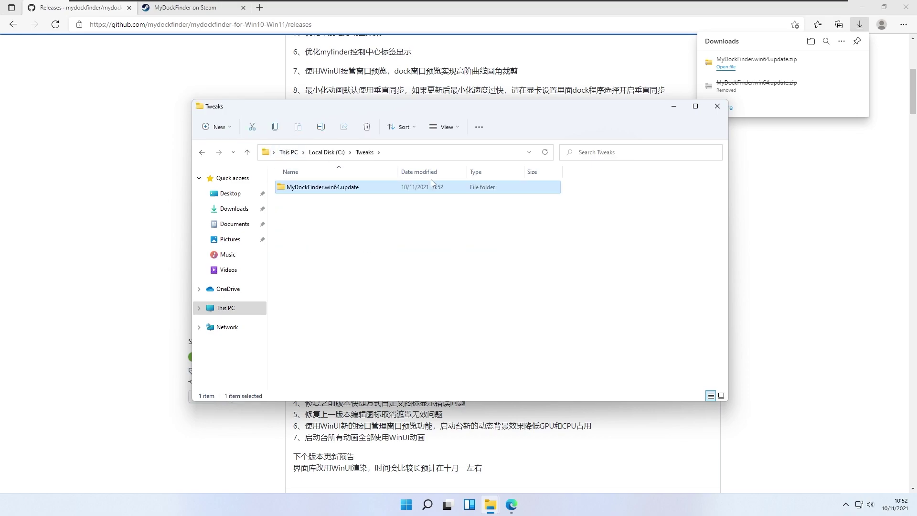
# Step: Launch Dock_64 from the moved MyDockFinder.win64.update folder and allow it to run despite the SmartScreen block
pyautogui.doubleClick(348, 190)
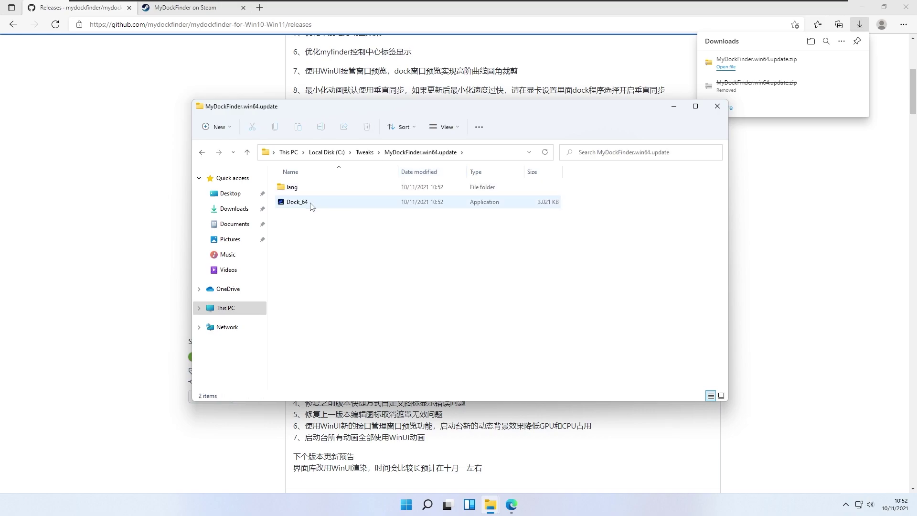
pyautogui.doubleClick(335, 205)
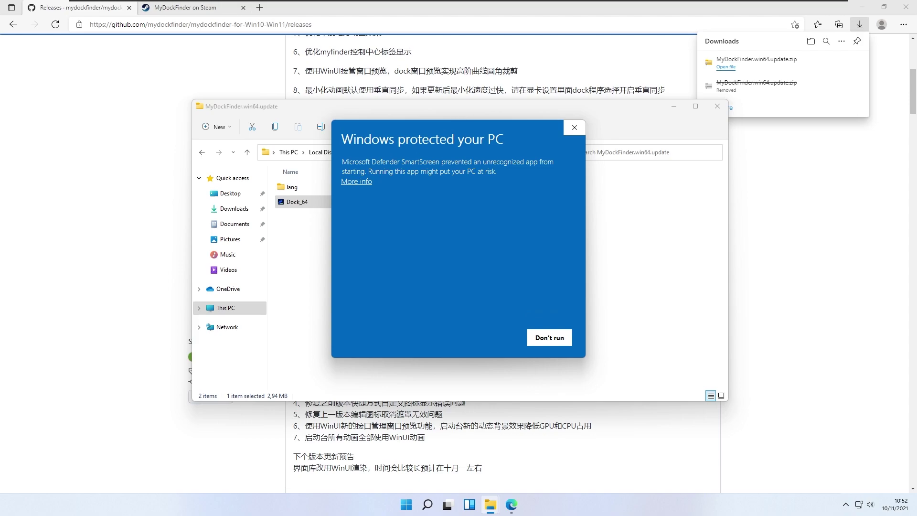
pyautogui.click(364, 182)
pyautogui.click(488, 341)
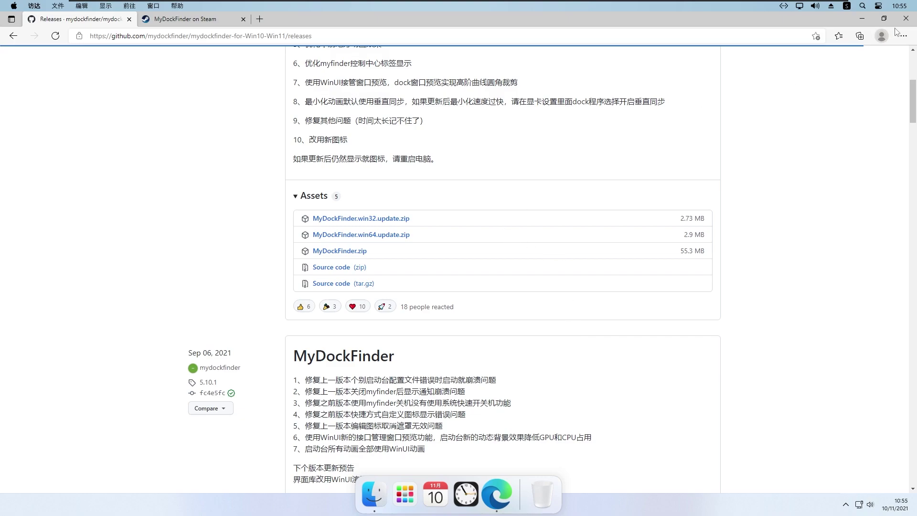
# Step: Close the browser and set the global display language to English in the MyDockFinder preferences
pyautogui.click(906, 19)
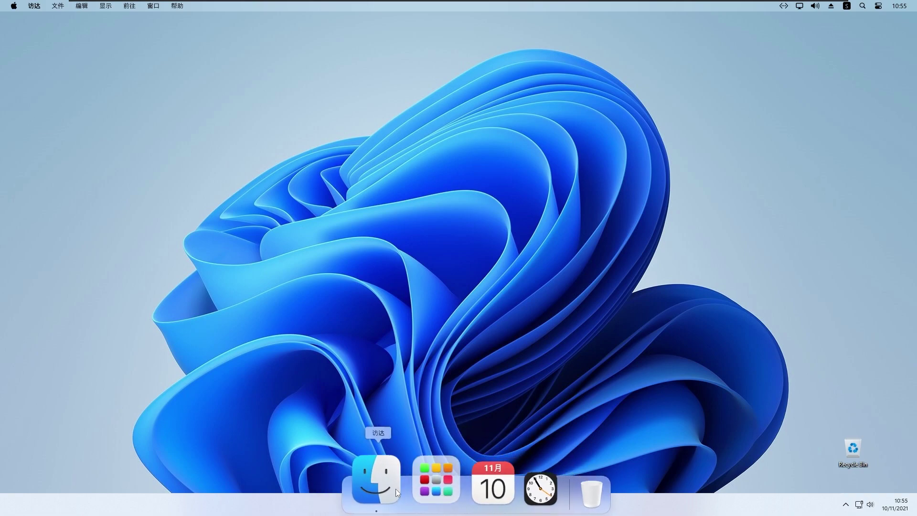
pyautogui.rightClick(505, 498)
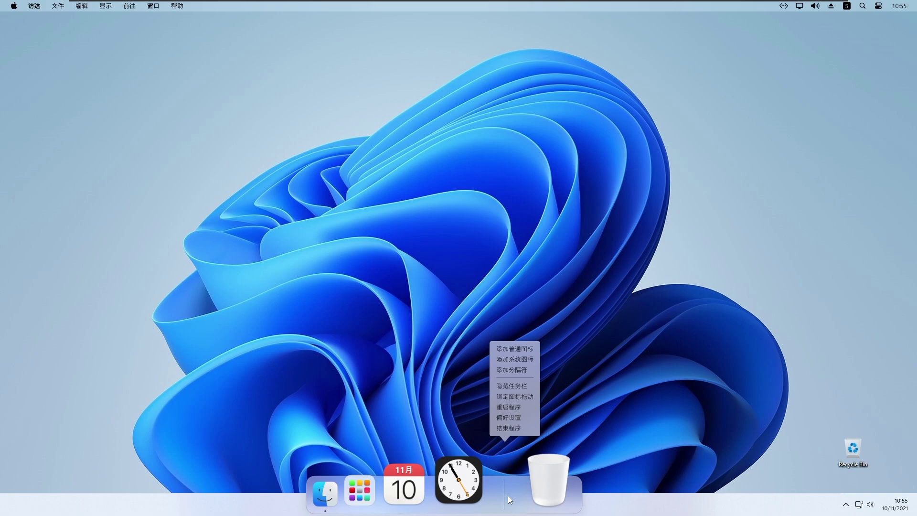
pyautogui.click(530, 419)
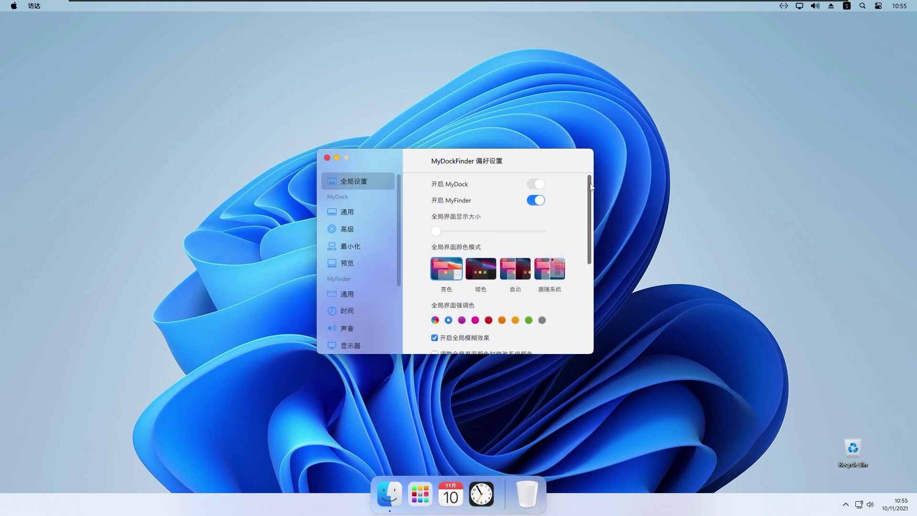
pyautogui.moveTo(593, 187); pyautogui.dragTo(591, 273)
pyautogui.click(451, 307)
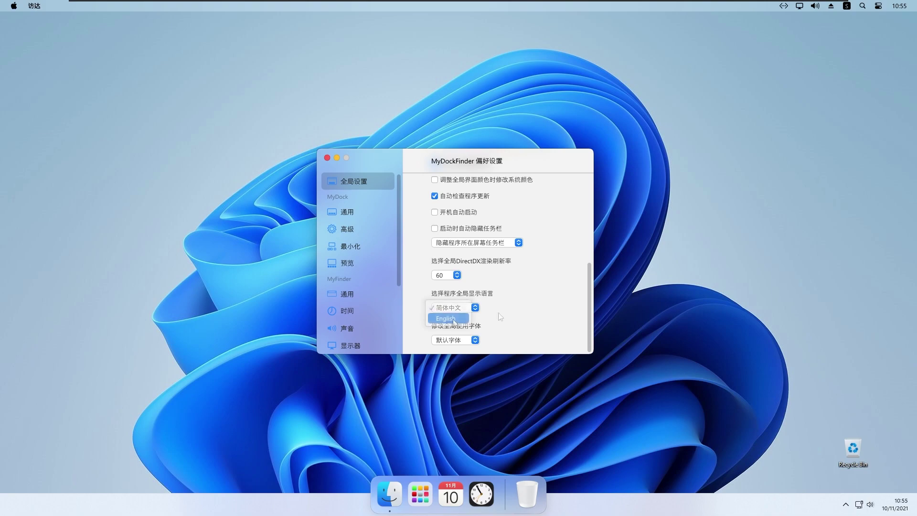
pyautogui.click(450, 316)
pyautogui.click(455, 283)
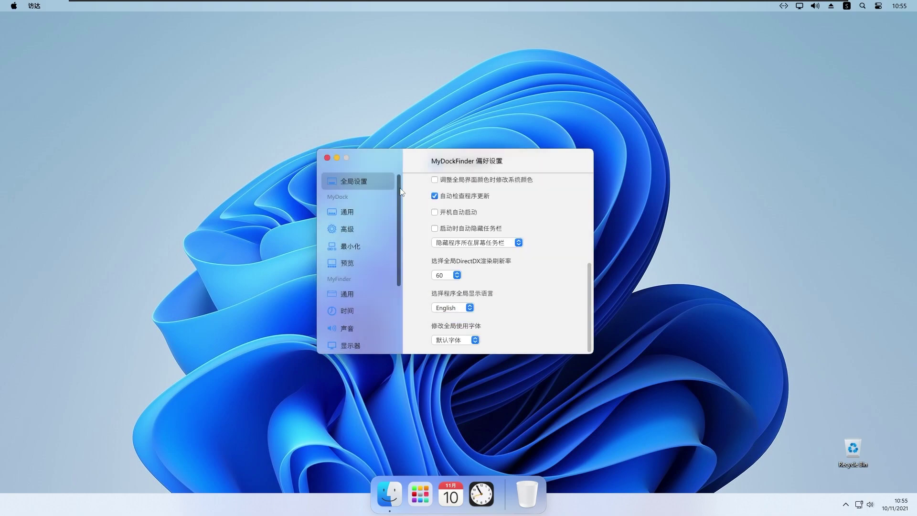
# Step: Restart MyDockFinder from the About (关于) page of its preferences
pyautogui.scroll(-5, 400, 191)
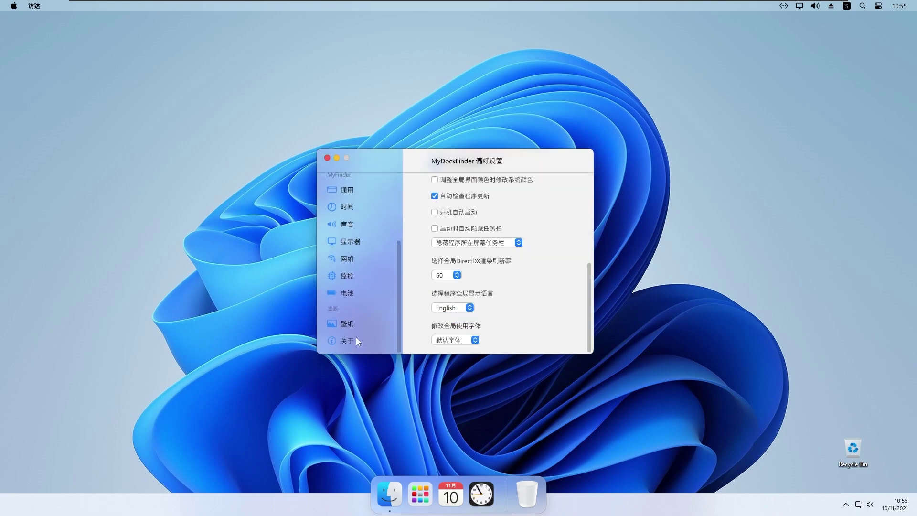
pyautogui.click(356, 338)
pyautogui.moveTo(495, 161); pyautogui.dragTo(476, 160)
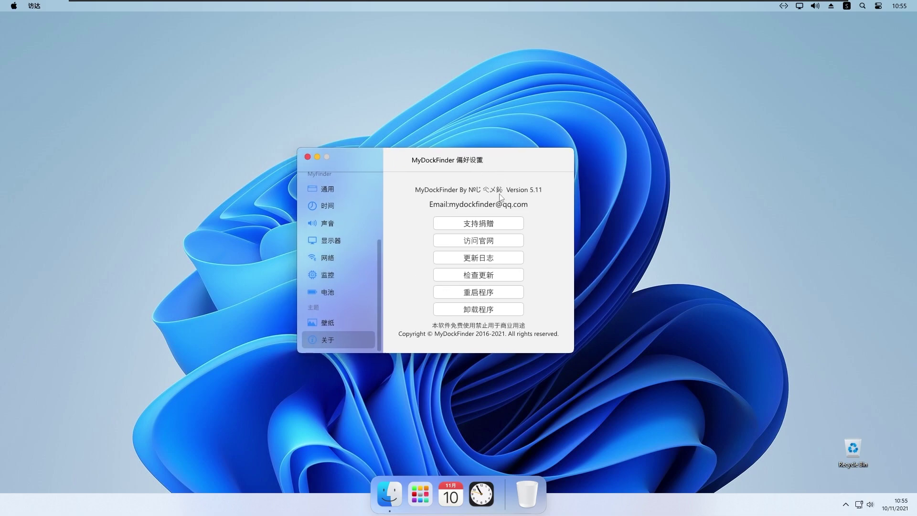
pyautogui.click(486, 293)
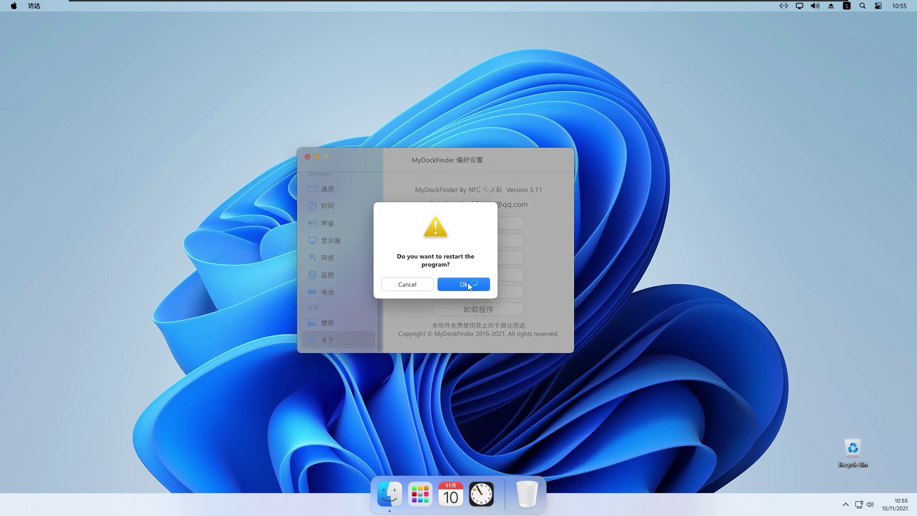
pyautogui.click(468, 285)
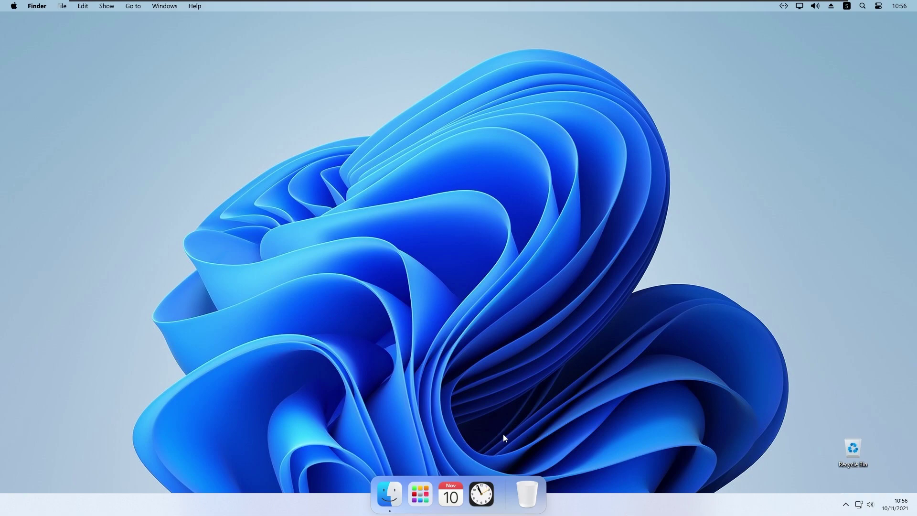
# Step: Hide the Windows taskbar using the MyDockFinder dock's options
pyautogui.rightClick(506, 500)
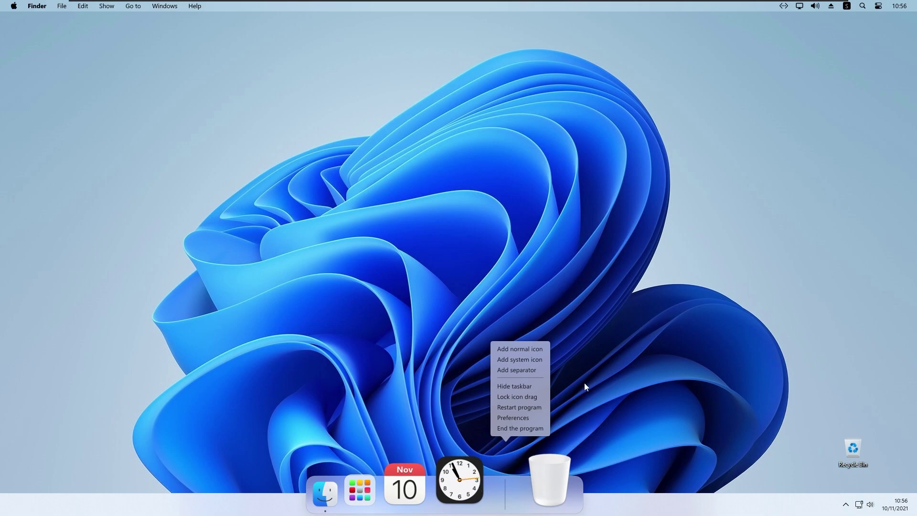
pyautogui.click(511, 384)
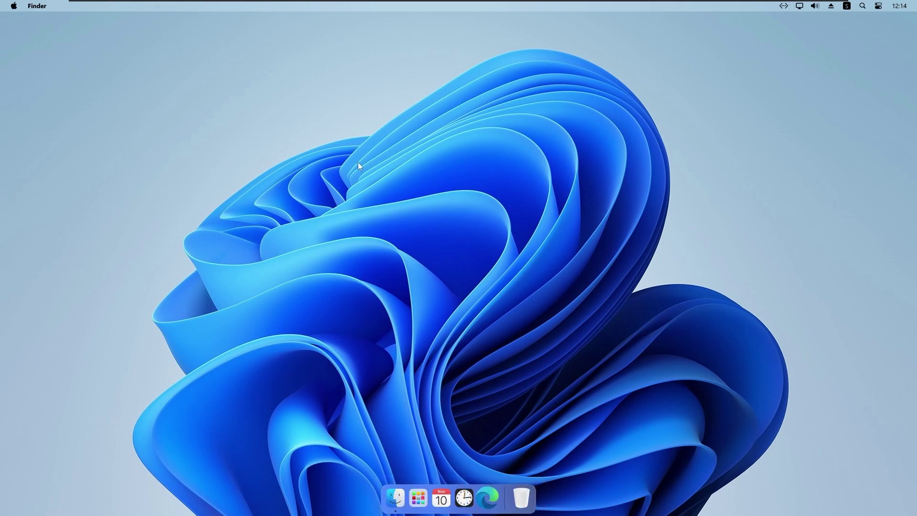
# Step: Add iexplore from C:\Program Files\Internet Explorer to LaunchPad and close the file window
pyautogui.click(419, 491)
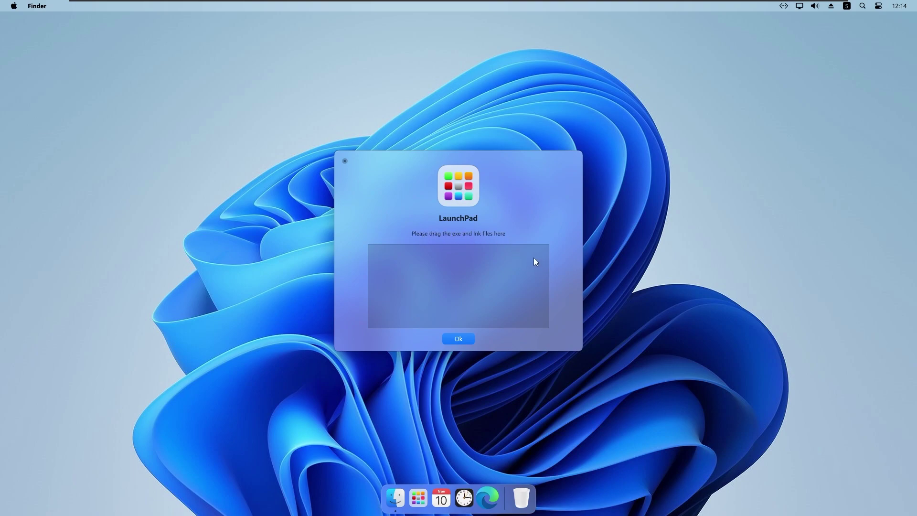
pyautogui.click(395, 488)
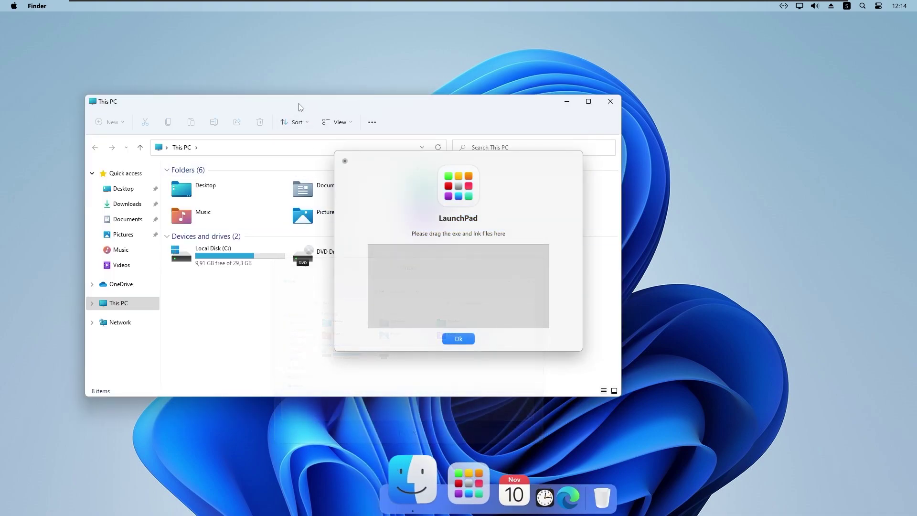
pyautogui.moveTo(299, 106); pyautogui.dragTo(234, 67)
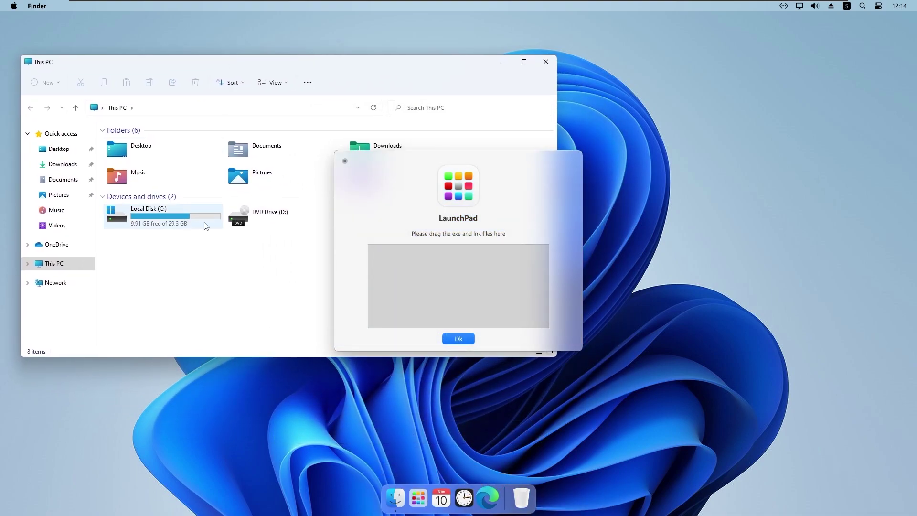
pyautogui.doubleClick(172, 221)
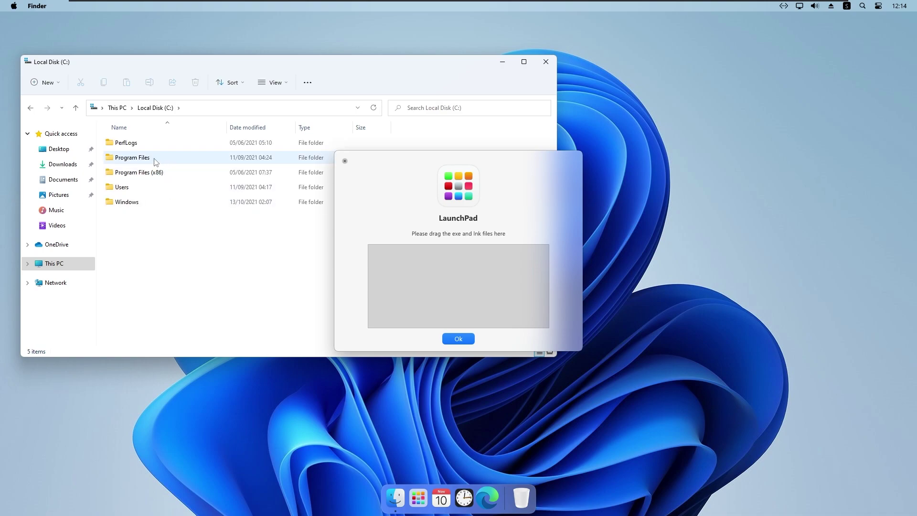
pyautogui.doubleClick(154, 162)
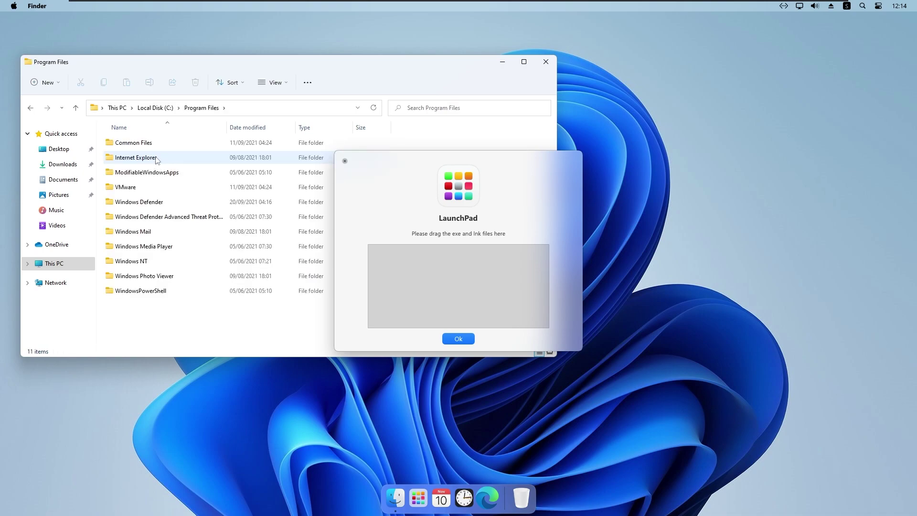
pyautogui.doubleClick(157, 159)
pyautogui.click(141, 279)
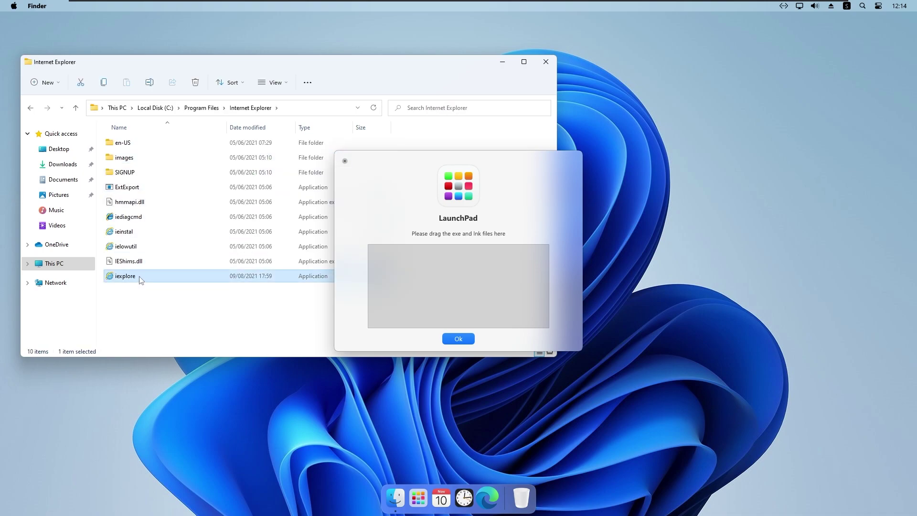
pyautogui.moveTo(141, 280); pyautogui.dragTo(441, 270)
pyautogui.click(546, 62)
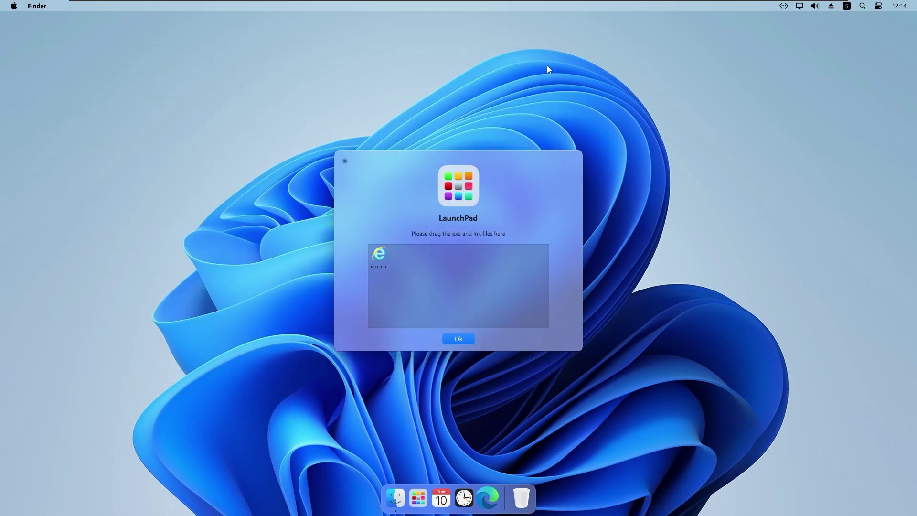
pyautogui.click(459, 338)
# Step: Launch iexplore from Launchpad to test the added shortcut
pyautogui.click(417, 486)
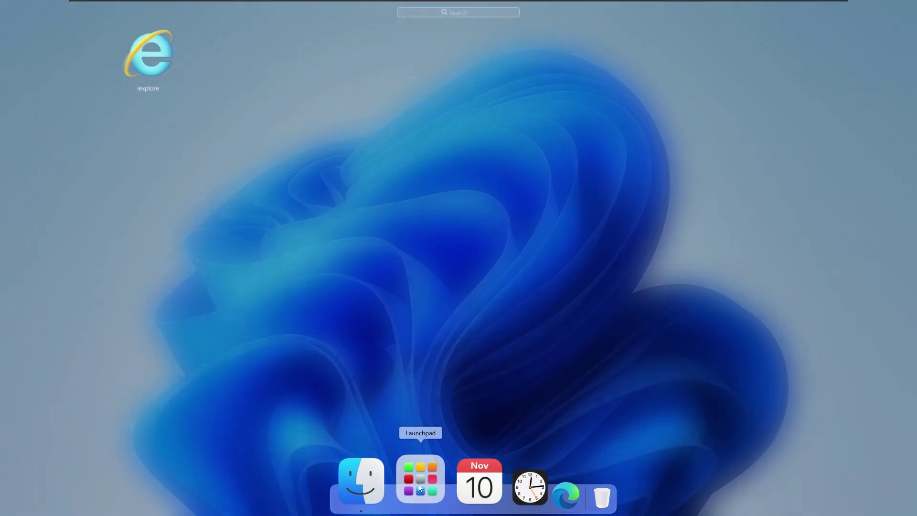
pyautogui.click(165, 64)
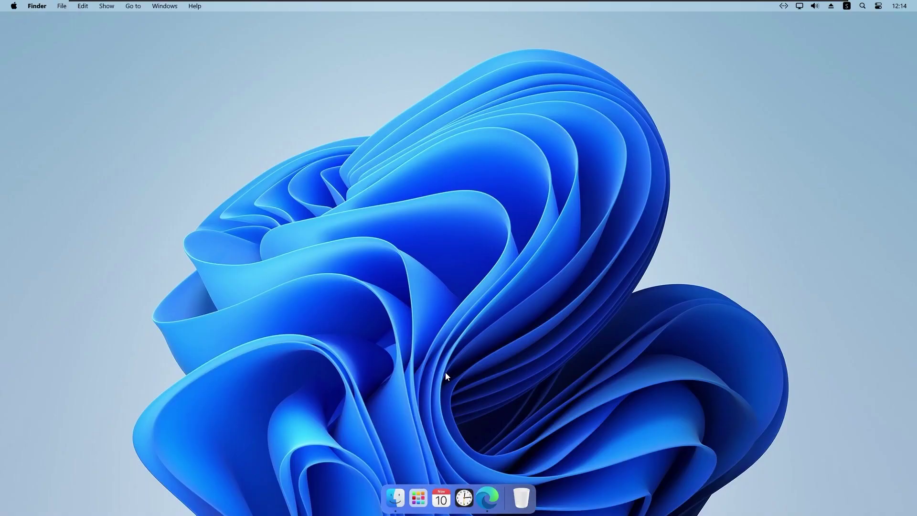
pyautogui.click(420, 490)
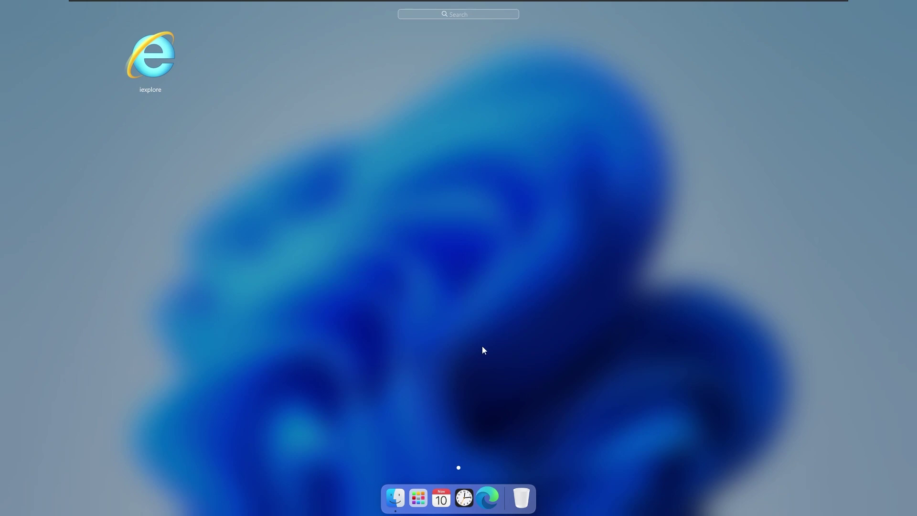
pyautogui.rightClick(419, 490)
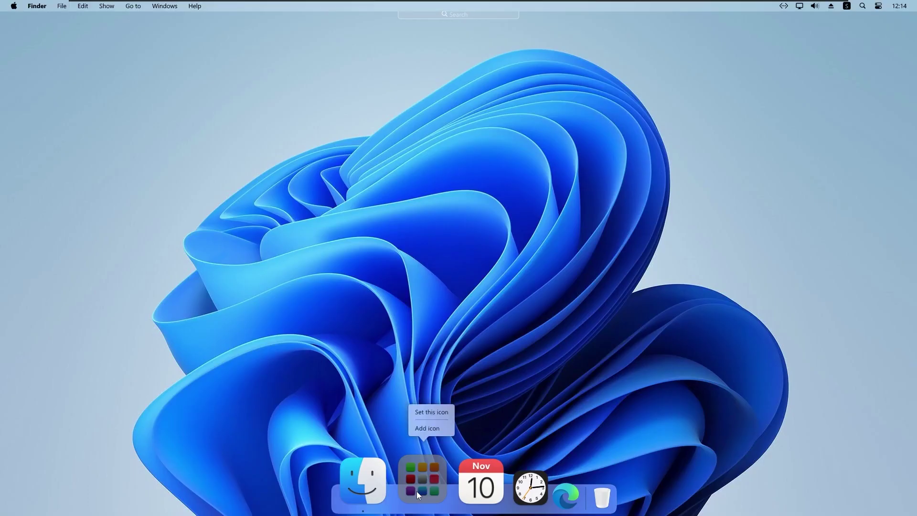
pyautogui.click(436, 432)
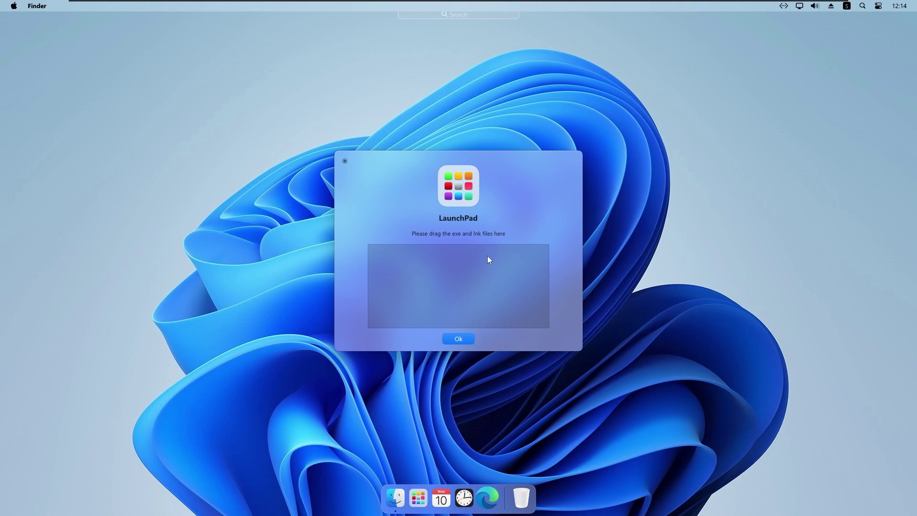
pyautogui.press('Escape')
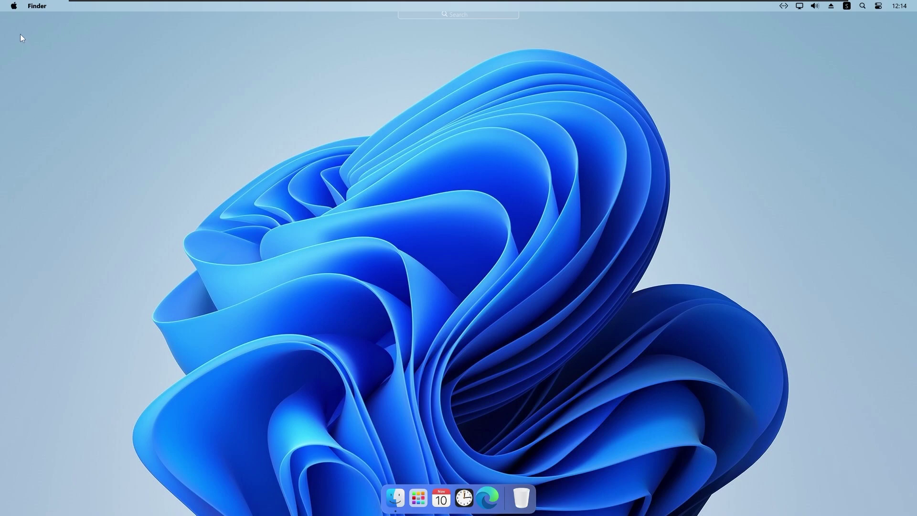
pyautogui.click(14, 7)
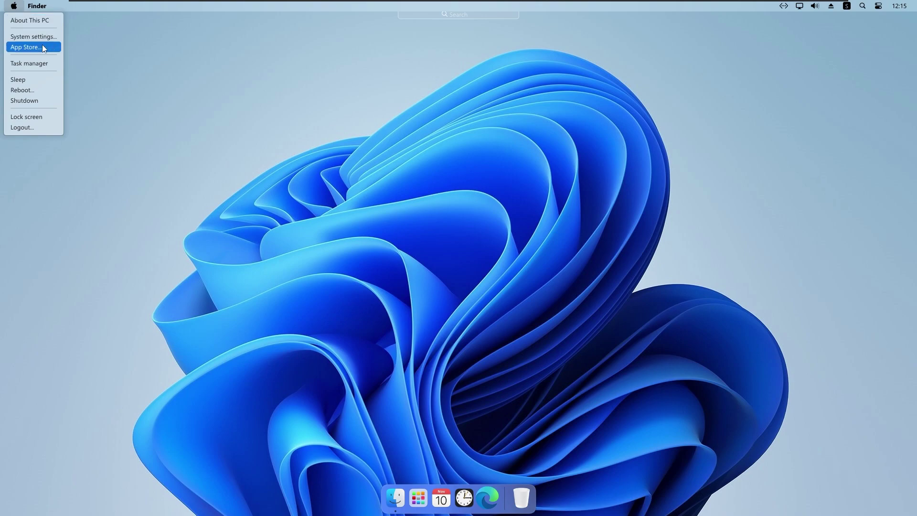
pyautogui.click(39, 100)
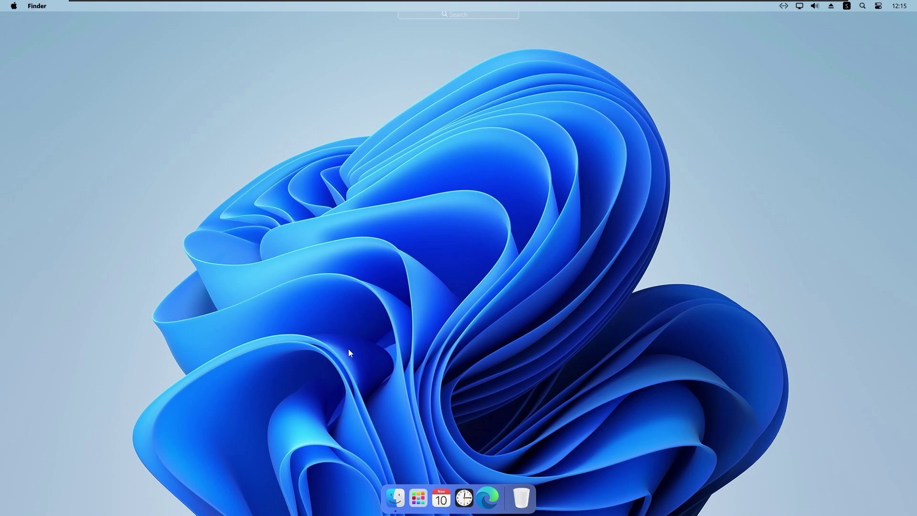
# Step: Add a separator to the dock between the clock and Edge icons
pyautogui.rightClick(506, 497)
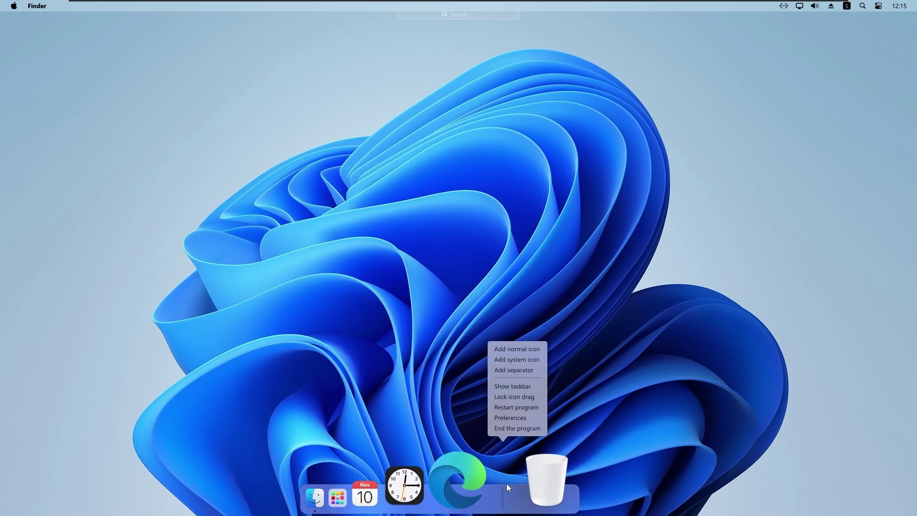
pyautogui.click(529, 371)
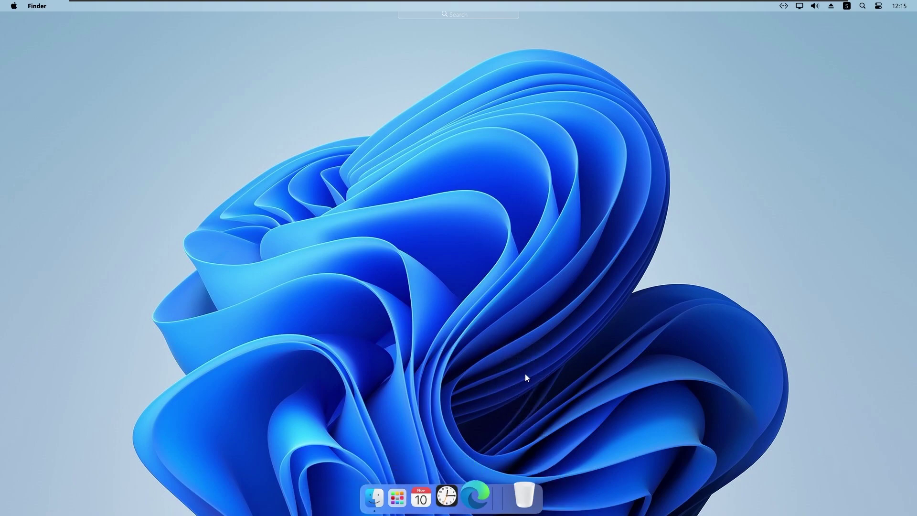
# Step: Add wmplayer from C:\Program Files\Windows Media Player to the dock as a normal icon
pyautogui.rightClick(512, 500)
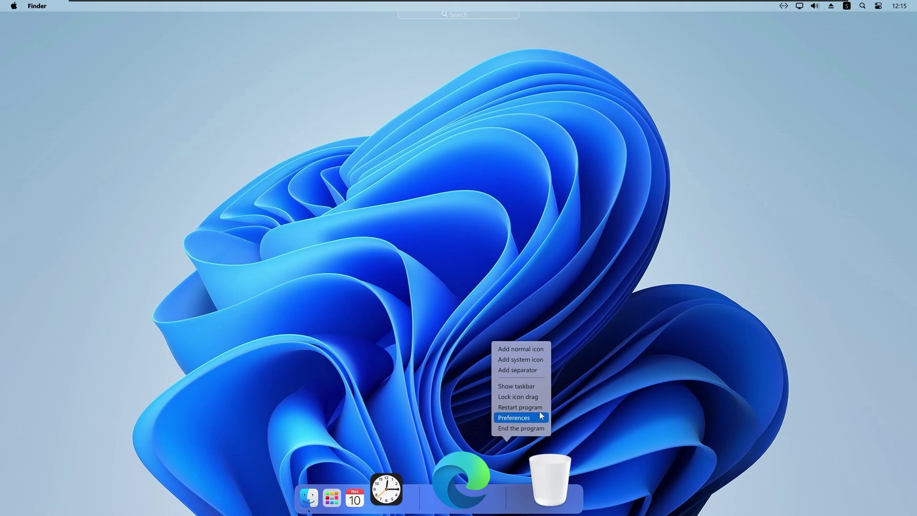
pyautogui.click(535, 349)
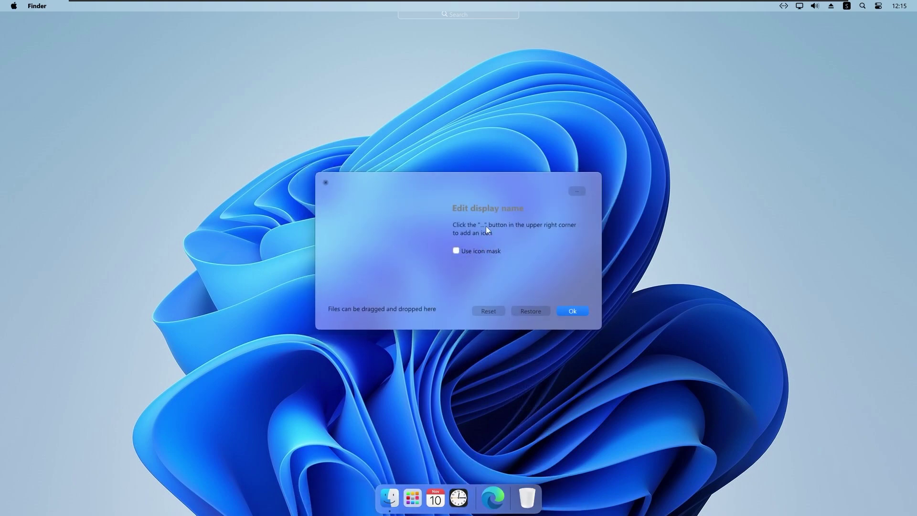
pyautogui.click(577, 191)
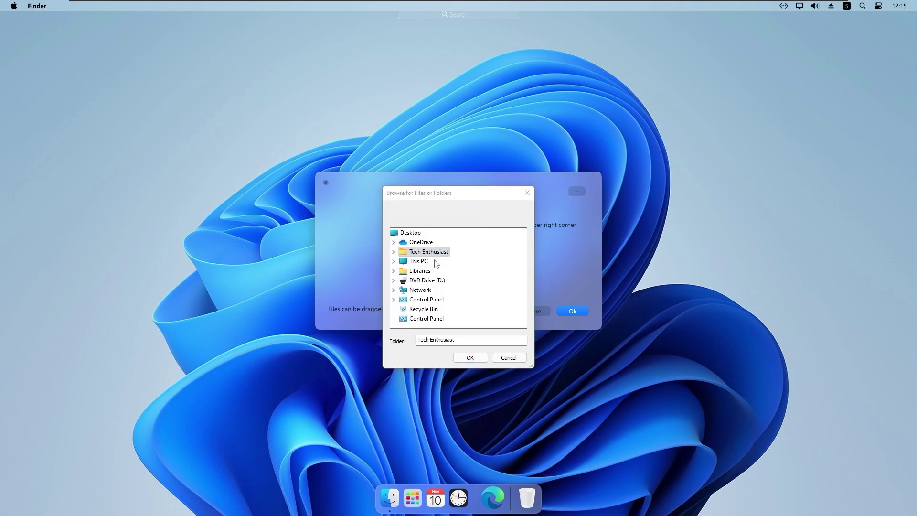
pyautogui.doubleClick(419, 261)
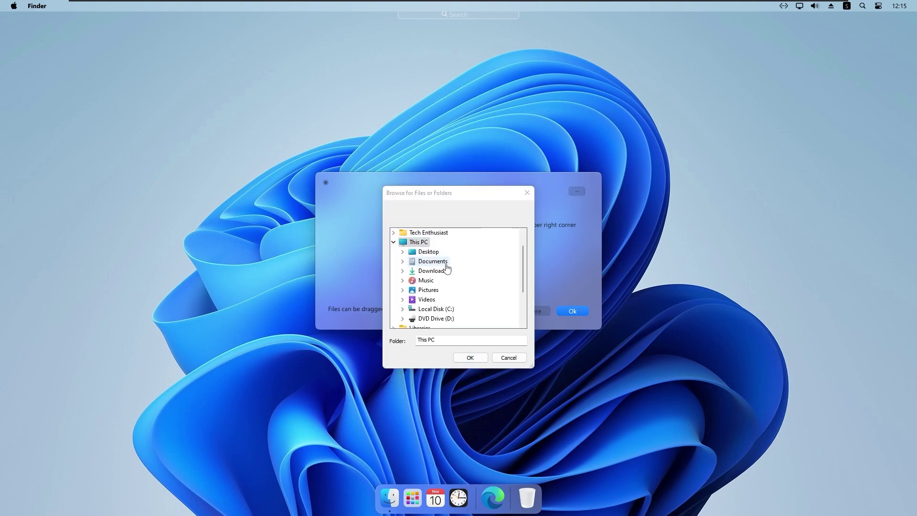
pyautogui.doubleClick(448, 310)
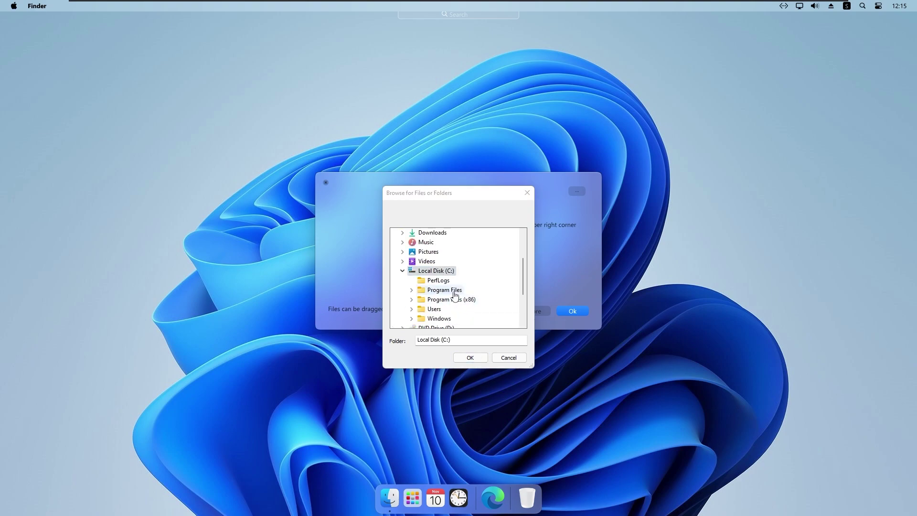
pyautogui.doubleClick(454, 292)
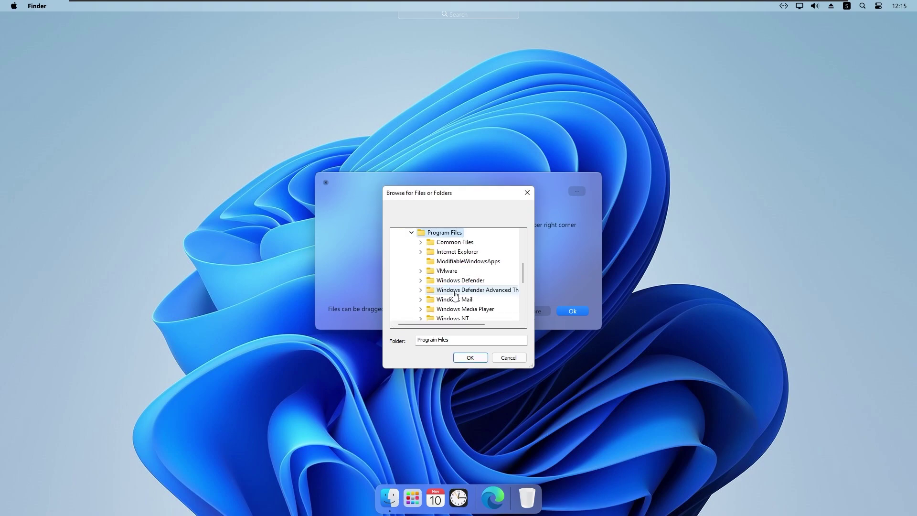
pyautogui.doubleClick(481, 313)
pyautogui.scroll(-2, 485, 300)
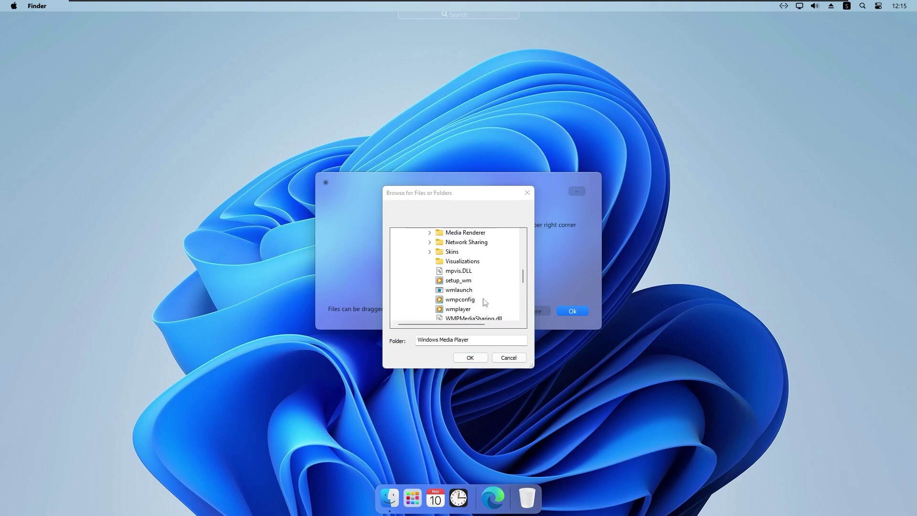
pyautogui.click(463, 282)
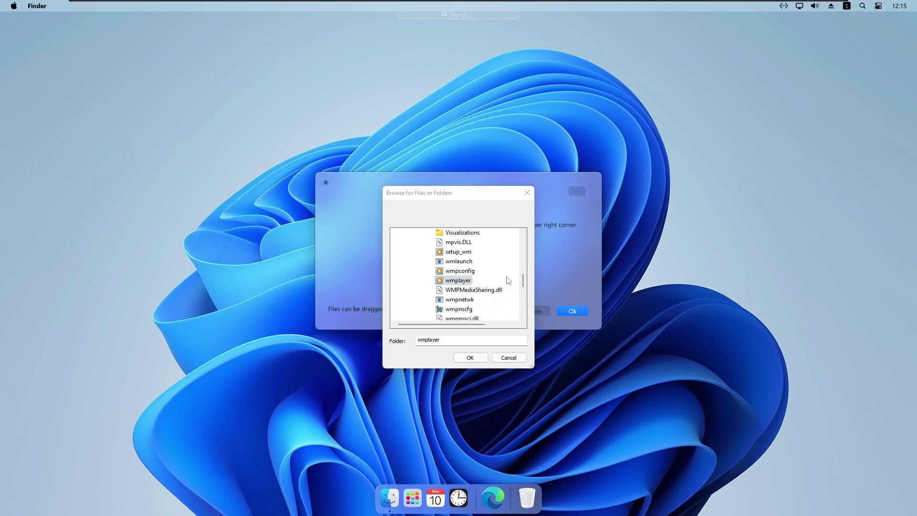
pyautogui.click(470, 358)
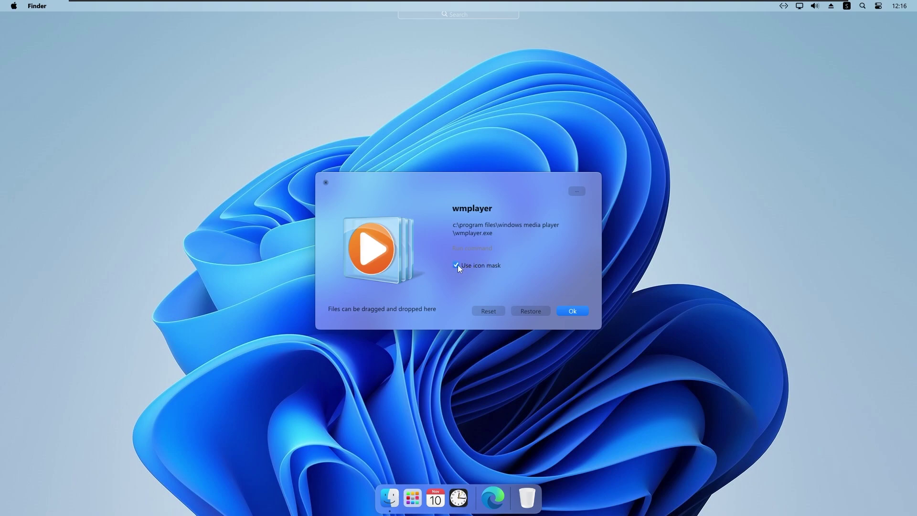
pyautogui.click(575, 311)
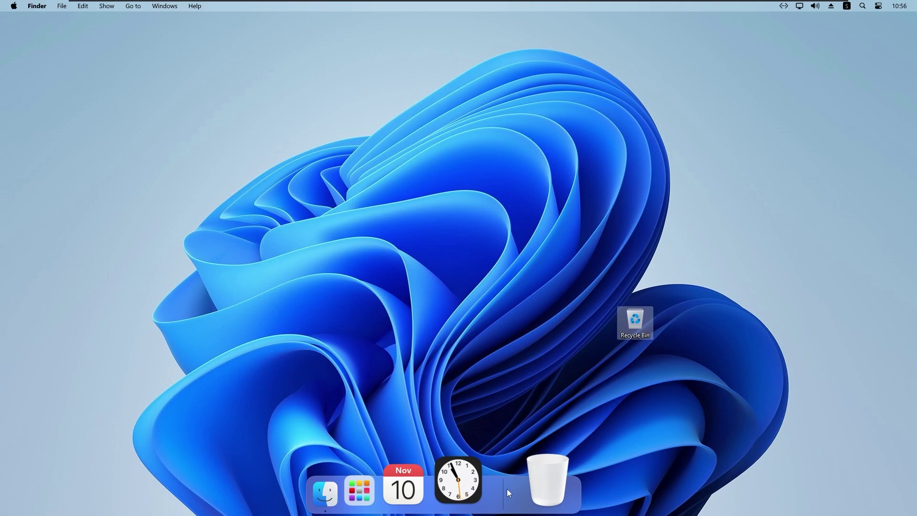
# Step: In the MyDockFinder preferences, raise the global interface display scale to about mid-range, and return it to the minimum
pyautogui.rightClick(507, 489)
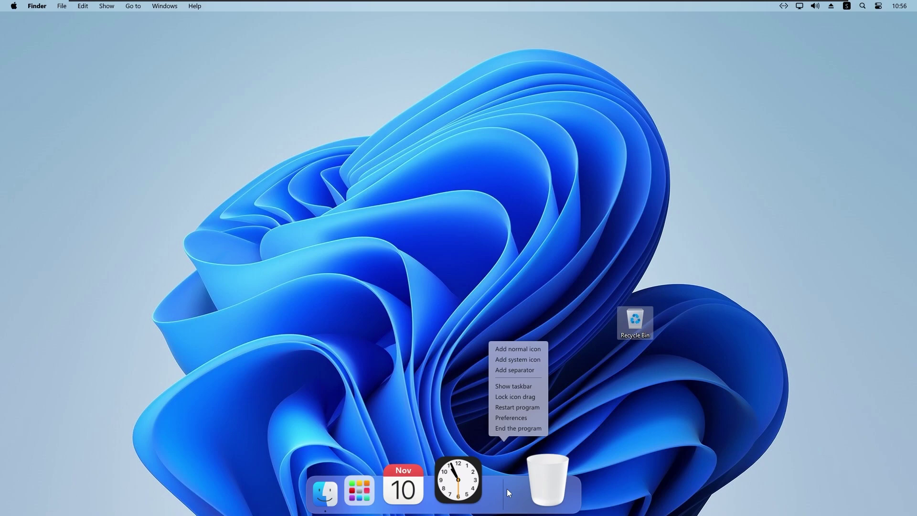
pyautogui.click(535, 417)
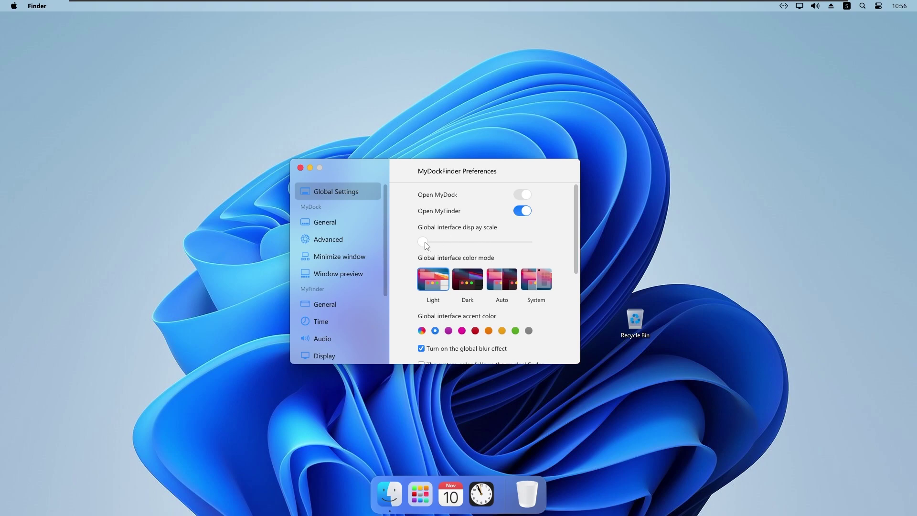
pyautogui.moveTo(424, 243); pyautogui.dragTo(476, 240)
pyautogui.click(465, 296)
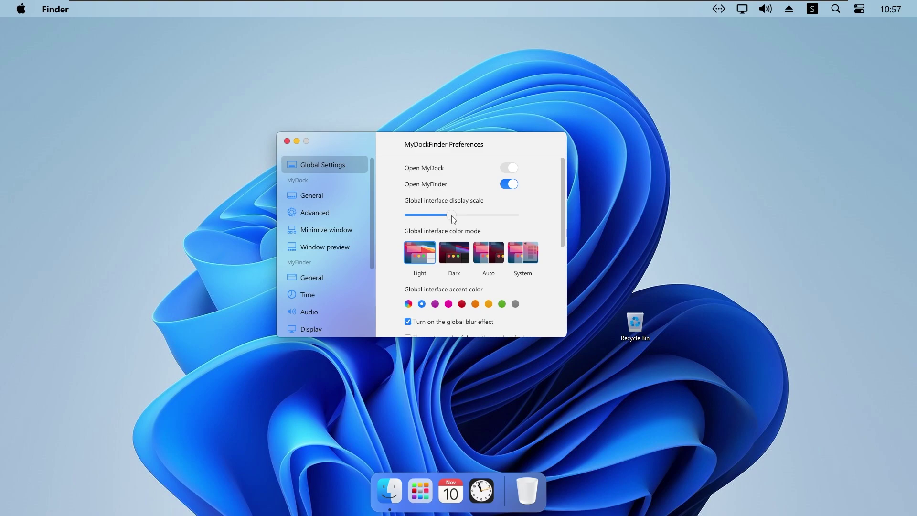
pyautogui.moveTo(453, 215); pyautogui.dragTo(406, 216)
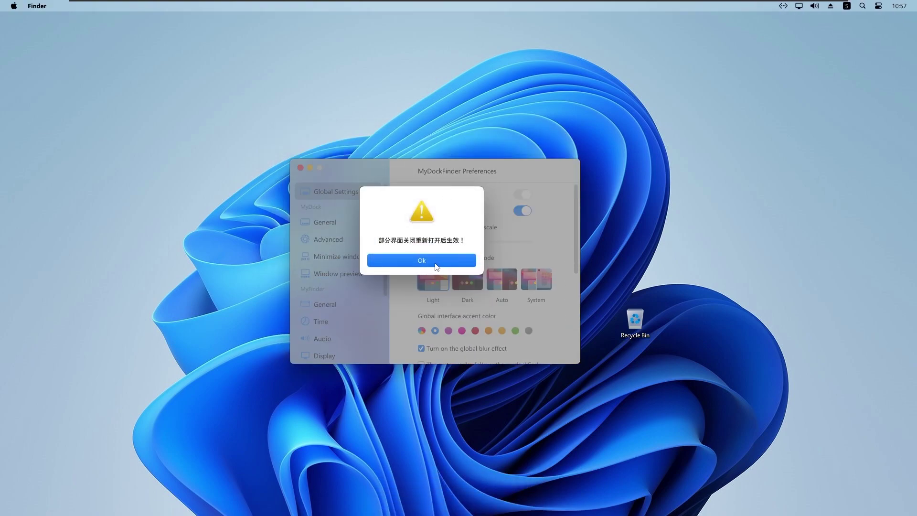
pyautogui.click(436, 264)
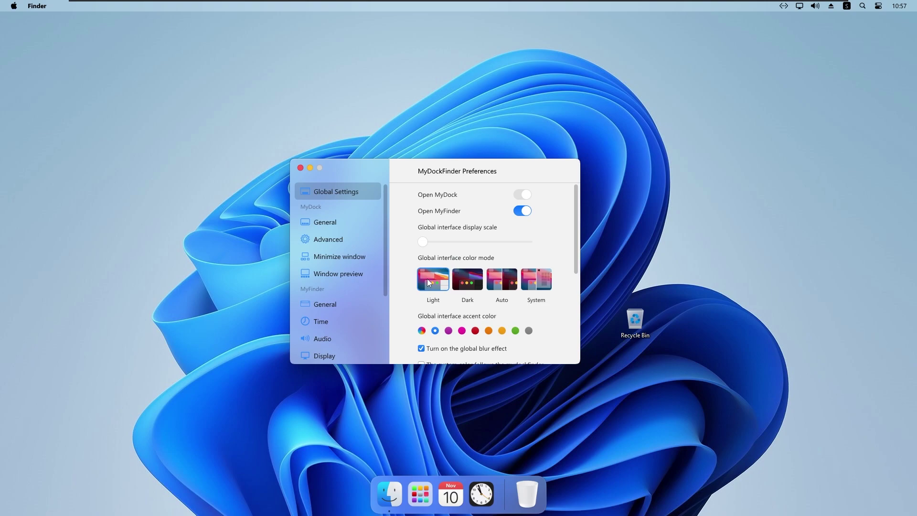
# Step: Try the Dark and Auto global interface color modes and set the mode to System
pyautogui.click(466, 278)
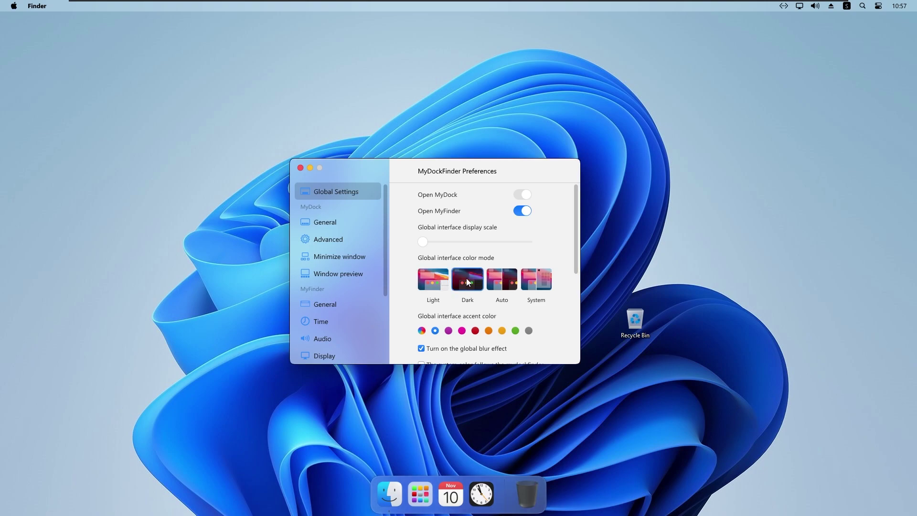
pyautogui.click(503, 276)
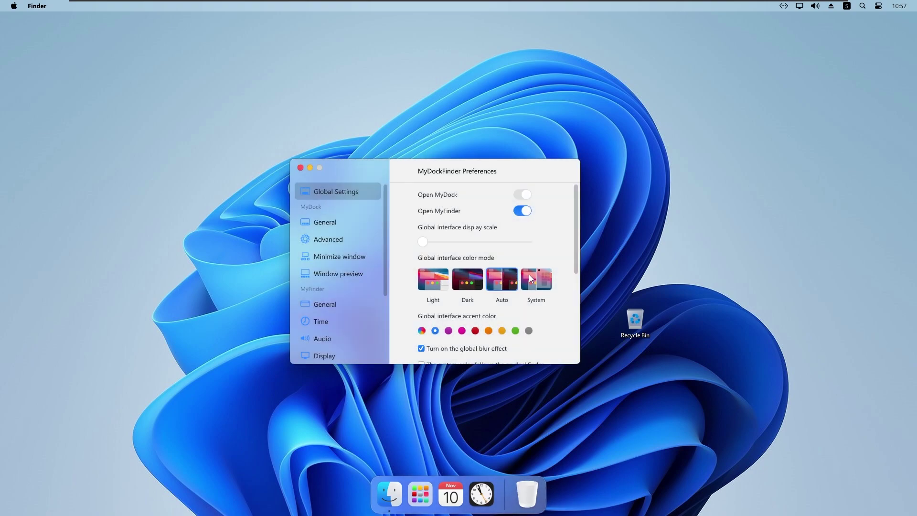
pyautogui.click(531, 275)
pyautogui.moveTo(490, 175); pyautogui.dragTo(492, 170)
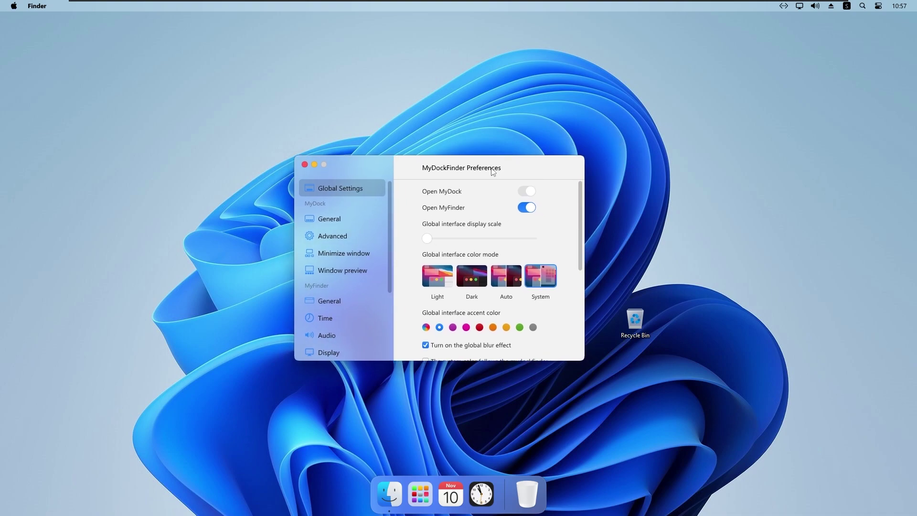
# Step: Set the global interface color mode to Light
pyautogui.moveTo(484, 168); pyautogui.dragTo(451, 160)
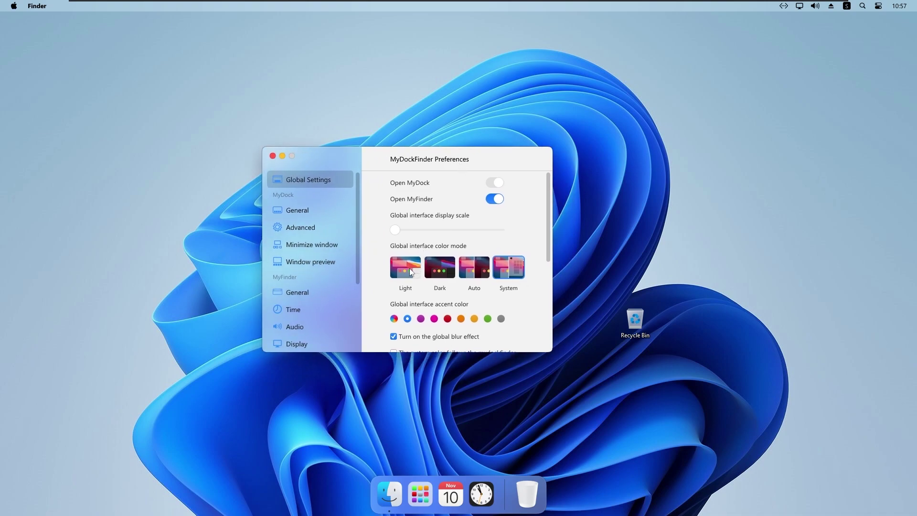
pyautogui.click(409, 268)
# Step: Try the purple, orange, yellow, green and gray global accent colors, and return the accent color to blue
pyautogui.scroll(-3, 407, 286)
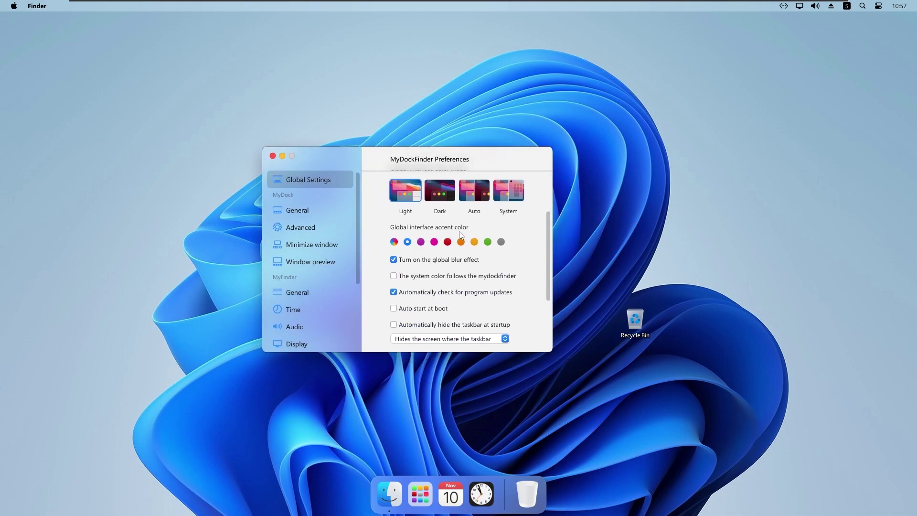
pyautogui.click(421, 242)
pyautogui.click(461, 241)
pyautogui.click(474, 242)
pyautogui.click(488, 241)
pyautogui.click(501, 241)
pyautogui.click(408, 242)
# Step: Toggle the global blur effect off and back on, and make the system color follow MyDockFinder
pyautogui.scroll(-5, 352, 282)
pyautogui.scroll(4, 355, 322)
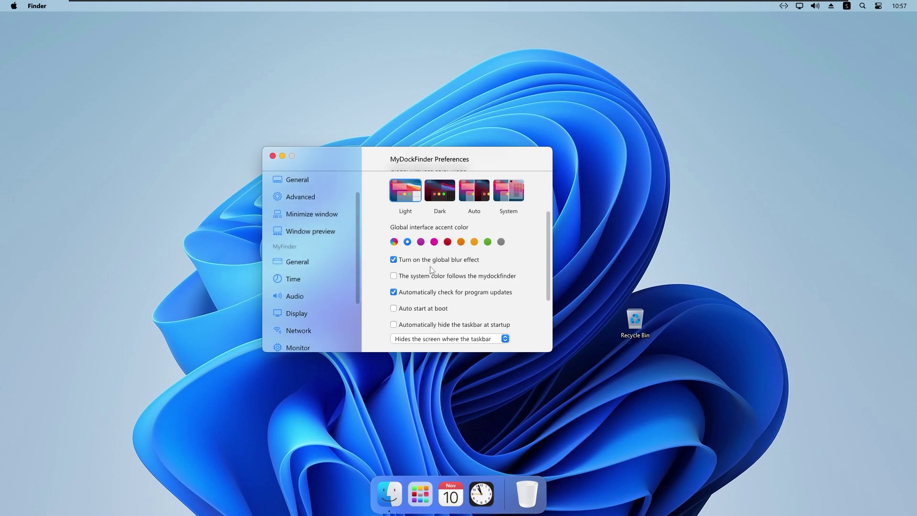
pyautogui.click(394, 261)
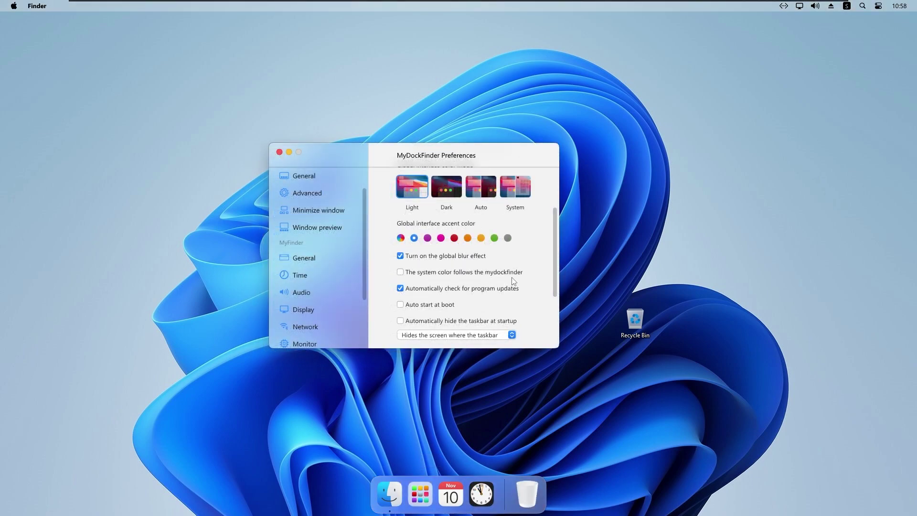
pyautogui.click(401, 273)
pyautogui.moveTo(440, 148); pyautogui.dragTo(441, 145)
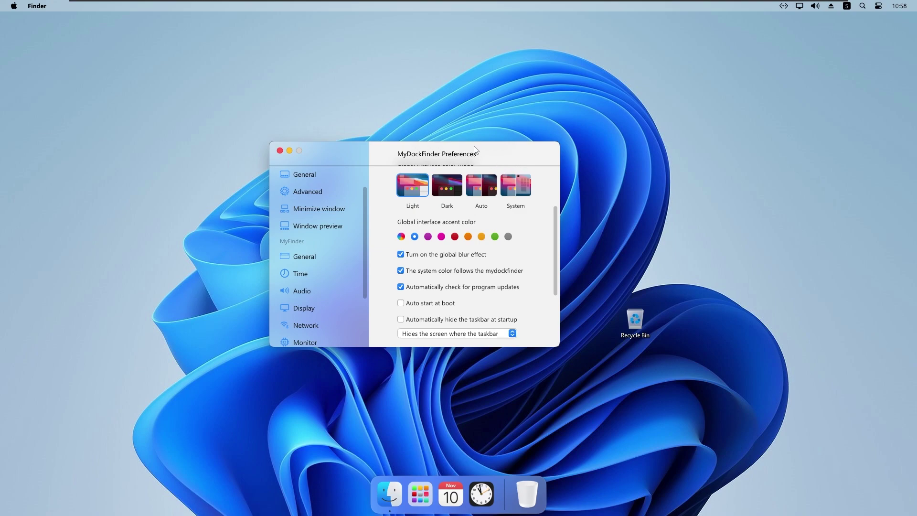
pyautogui.moveTo(476, 156); pyautogui.dragTo(481, 156)
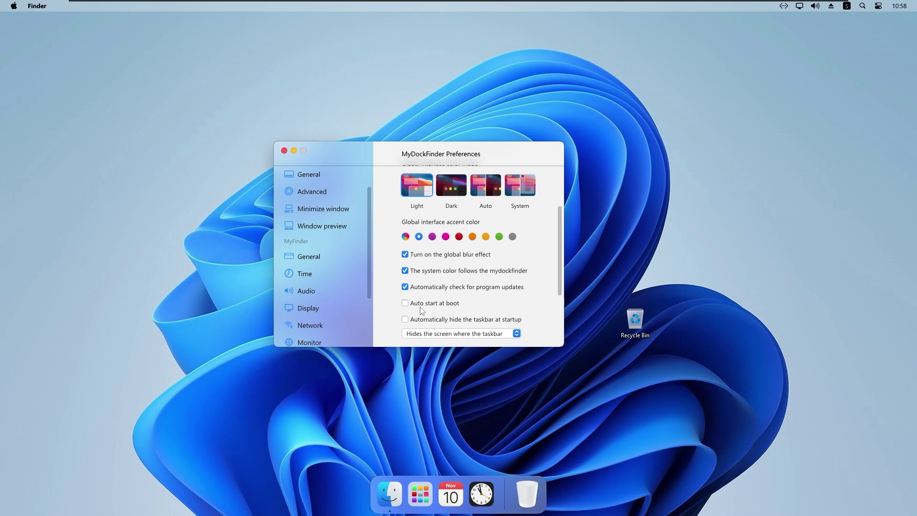
# Step: Enable auto start at boot and automatic hiding of the taskbar at startup
pyautogui.click(455, 304)
pyautogui.click(428, 333)
pyautogui.moveTo(487, 159); pyautogui.dragTo(502, 148)
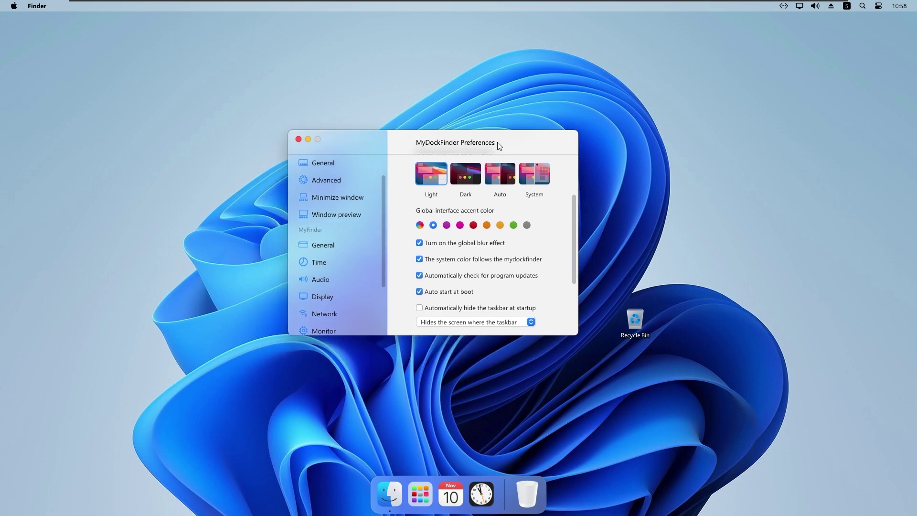
pyautogui.scroll(-3, 437, 282)
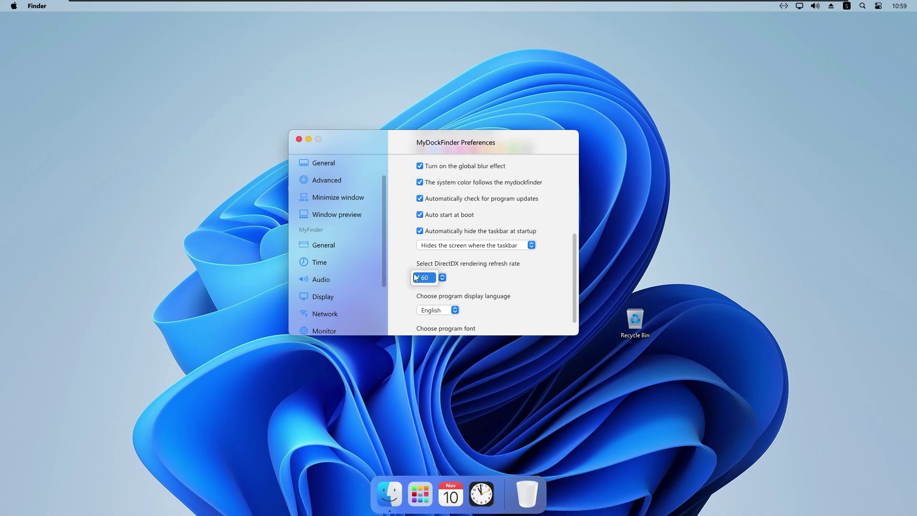
# Step: Check the DirectDX rendering refresh rate choices, keep 60, and view the program language and font settings
pyautogui.click(429, 281)
pyautogui.click(429, 280)
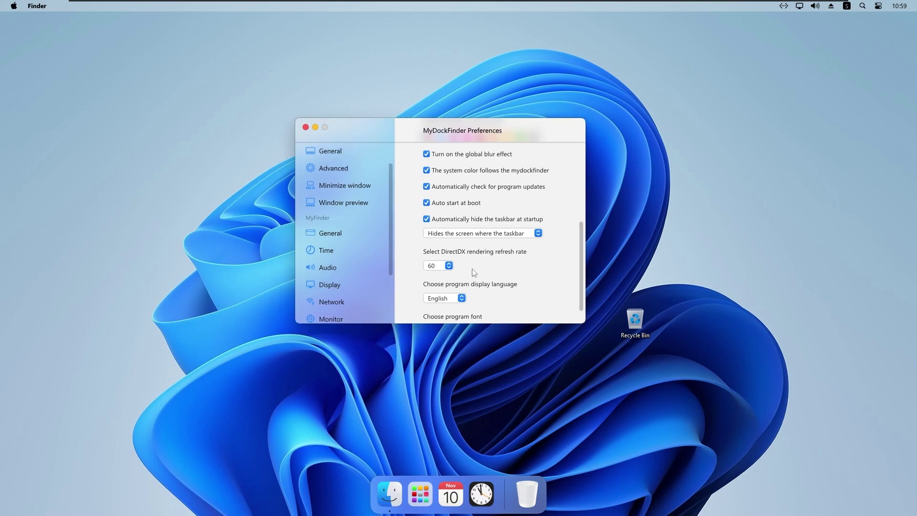
pyautogui.scroll(-1, 480, 271)
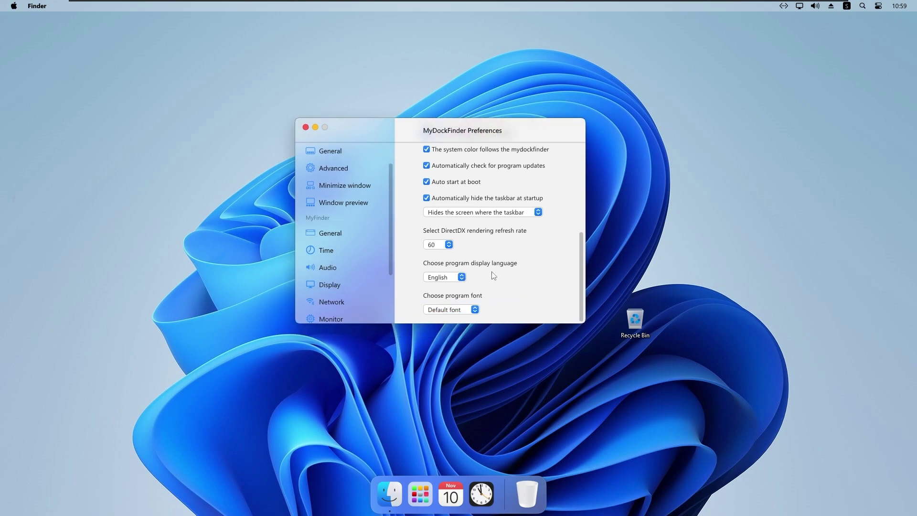
pyautogui.scroll(1, 376, 181)
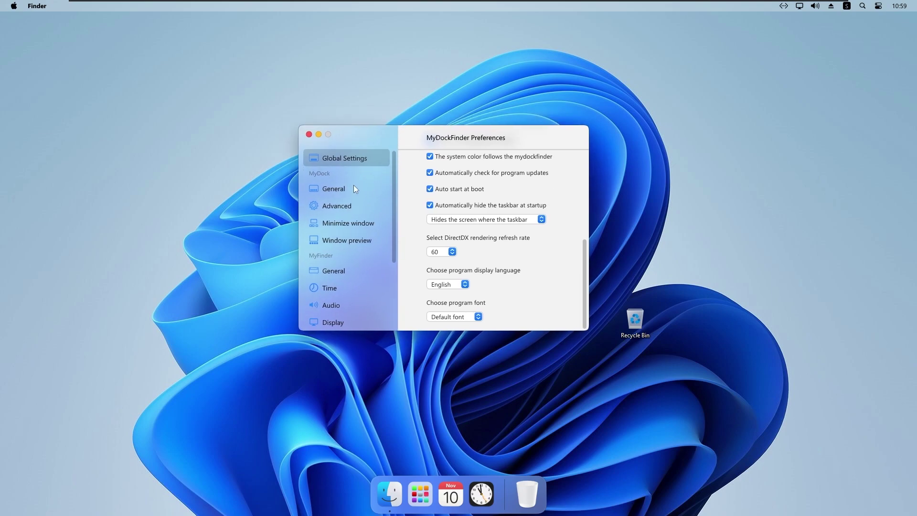
# Step: In MyDock's General settings, reduce the default icon size to near the minimum and the zoomed icon size to about one third
pyautogui.click(340, 191)
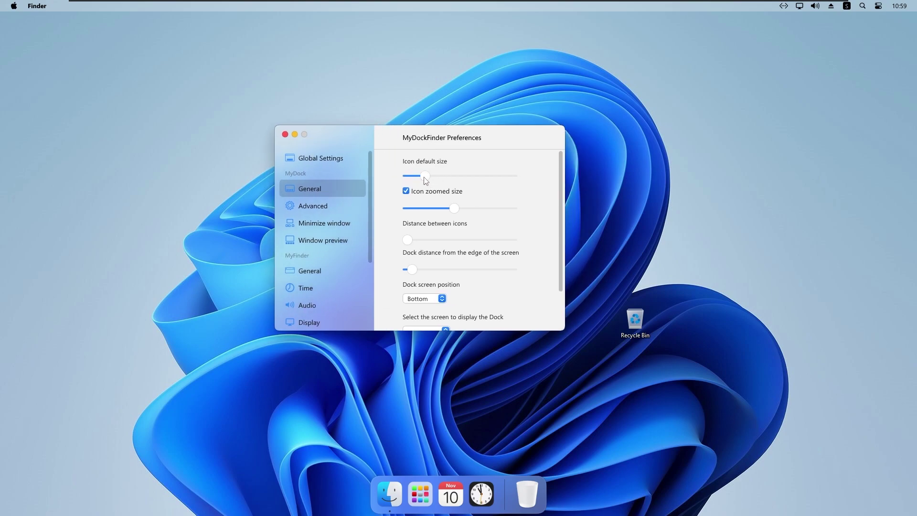
pyautogui.moveTo(425, 177)
pyautogui.mouseDown()
pyautogui.moveTo(507, 166)
pyautogui.moveTo(383, 178)
pyautogui.moveTo(421, 173)
pyautogui.moveTo(406, 175)
pyautogui.moveTo(414, 176)
pyautogui.mouseUp()
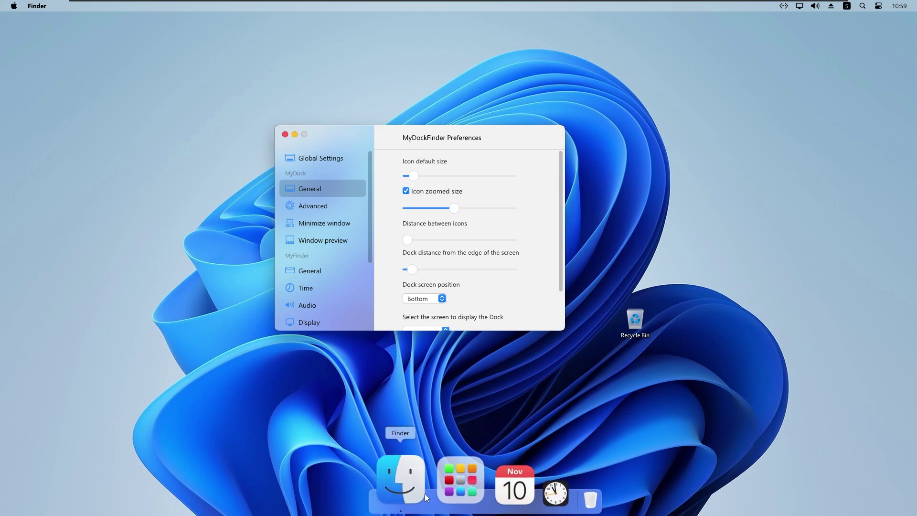
pyautogui.moveTo(455, 209)
pyautogui.mouseDown()
pyautogui.moveTo(466, 210)
pyautogui.moveTo(426, 214)
pyautogui.moveTo(444, 213)
pyautogui.mouseUp()
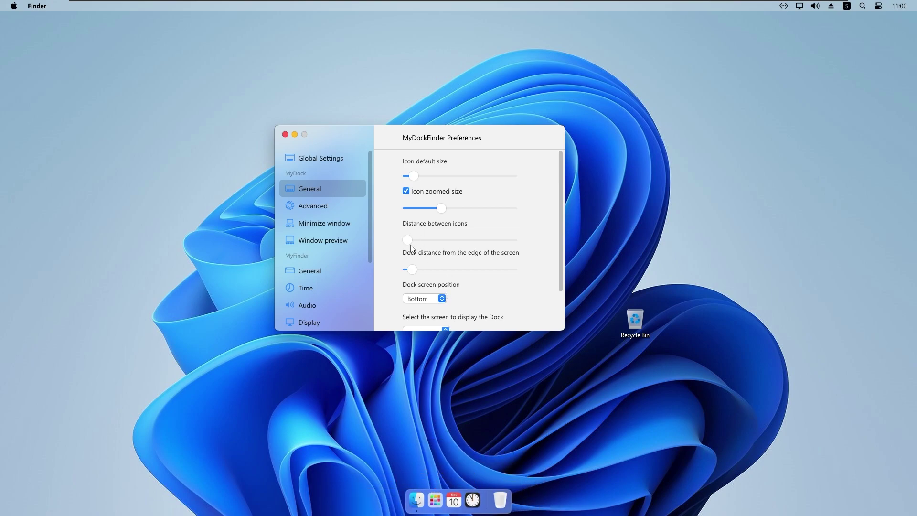
# Step: Raise the distance between dock icons to about mid-range, and try a dock edge distance of 100 before returning it near the minimum
pyautogui.moveTo(412, 239); pyautogui.dragTo(462, 250)
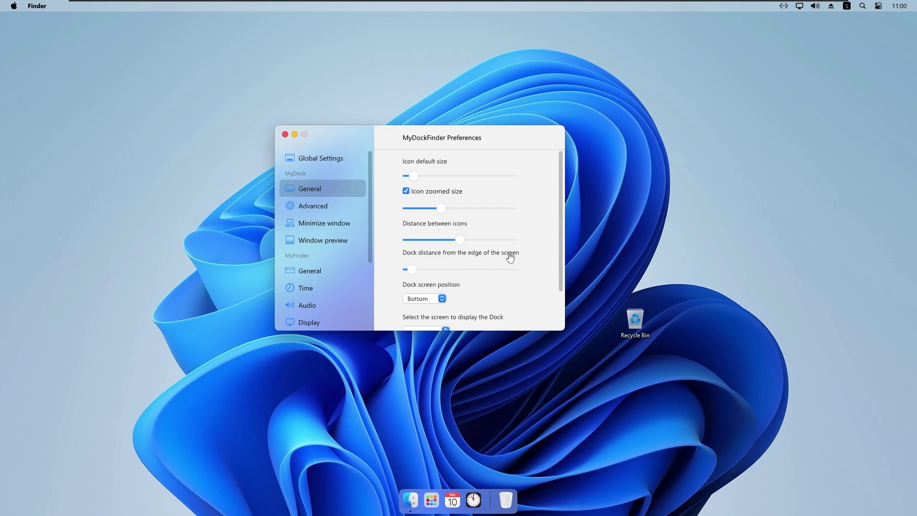
pyautogui.click(451, 239)
pyautogui.moveTo(414, 276); pyautogui.dragTo(565, 279)
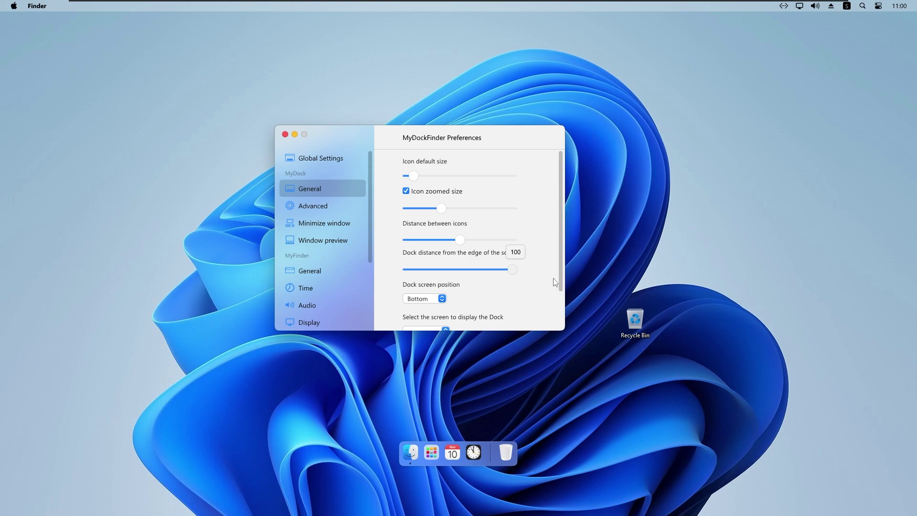
pyautogui.moveTo(554, 278); pyautogui.dragTo(415, 271)
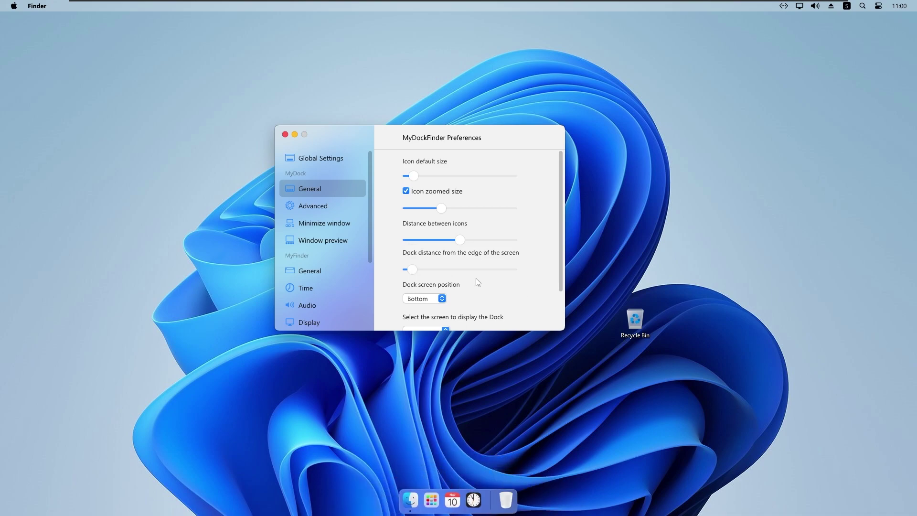
# Step: Try the Left and Right dock screen positions, and return the dock to Bottom
pyautogui.scroll(-3, 475, 282)
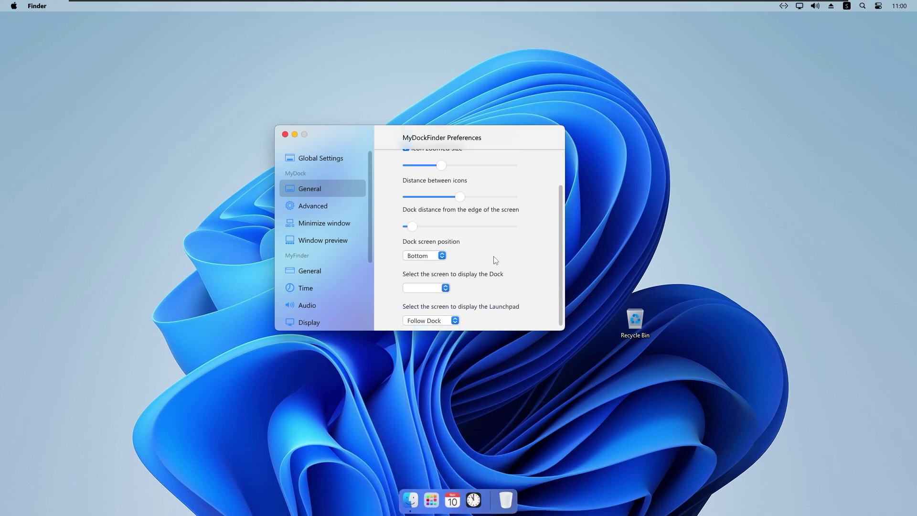
pyautogui.click(436, 256)
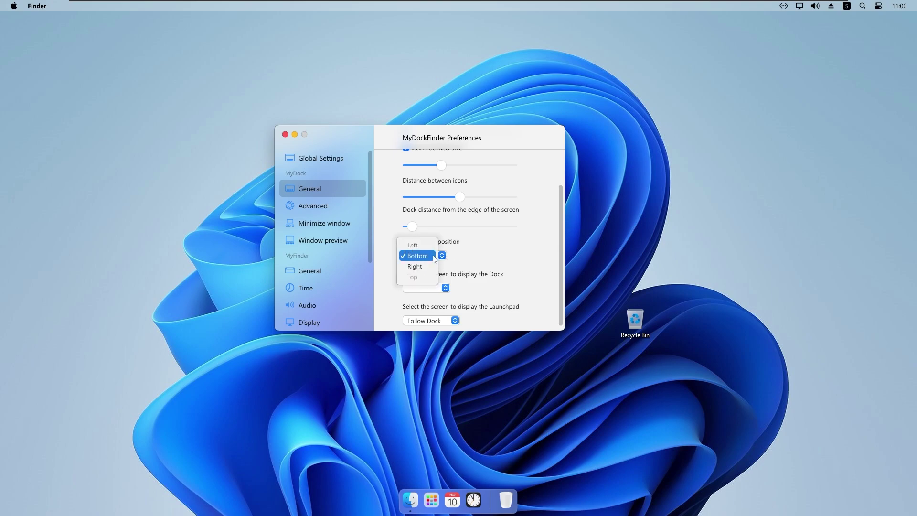
pyautogui.click(422, 246)
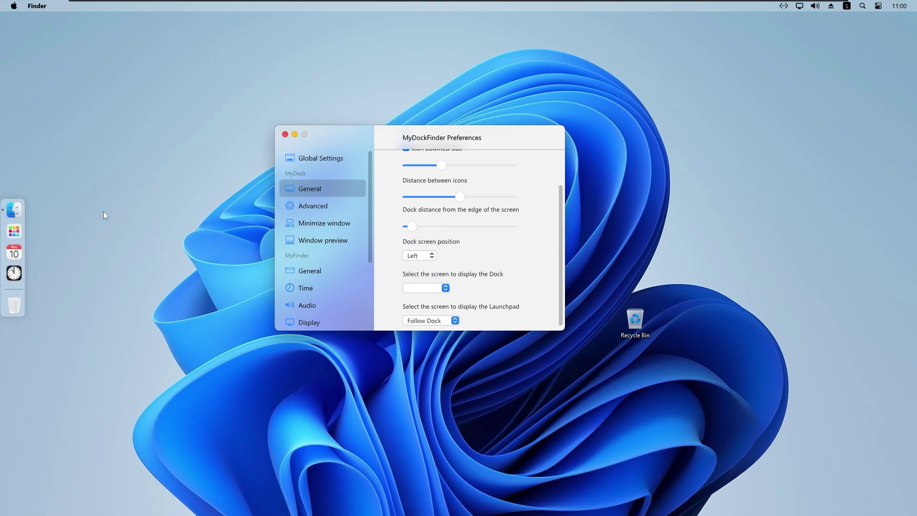
pyautogui.click(426, 257)
pyautogui.click(423, 278)
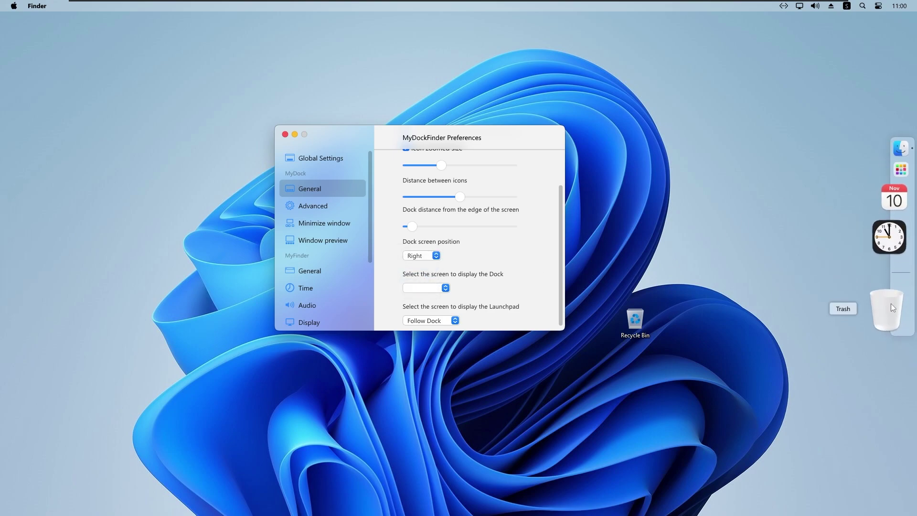
pyautogui.click(428, 259)
pyautogui.click(425, 247)
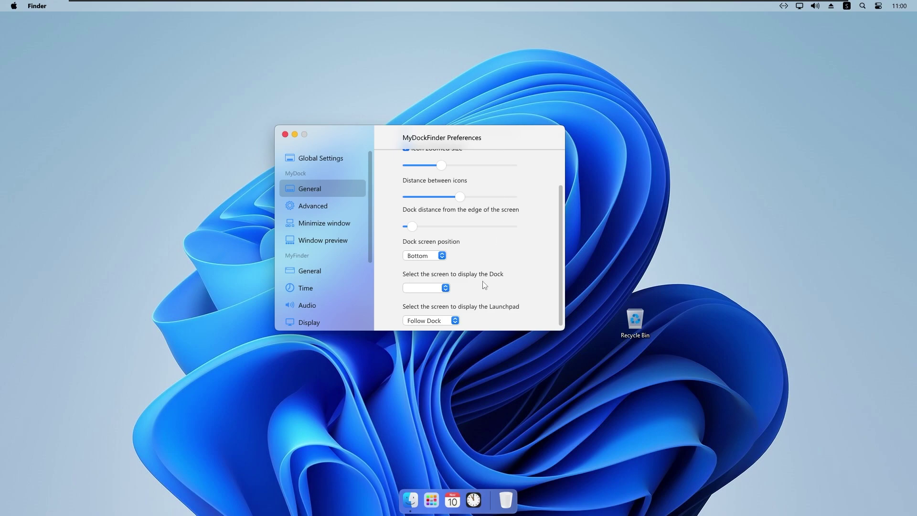
# Step: Examine the available screen choices for displaying the Dock and the Launchpad without changing them
pyautogui.click(434, 290)
pyautogui.click(522, 282)
pyautogui.moveTo(497, 139); pyautogui.dragTo(452, 141)
pyautogui.scroll(-1, 496, 284)
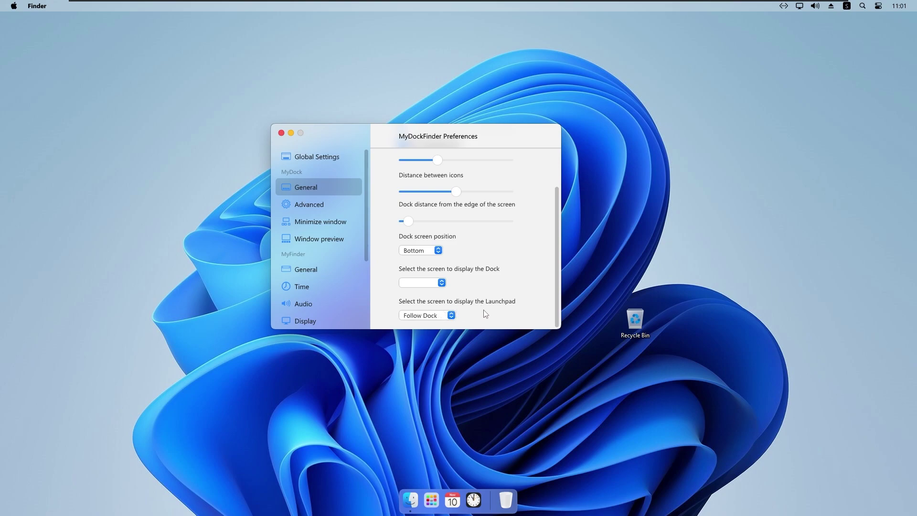
pyautogui.click(436, 317)
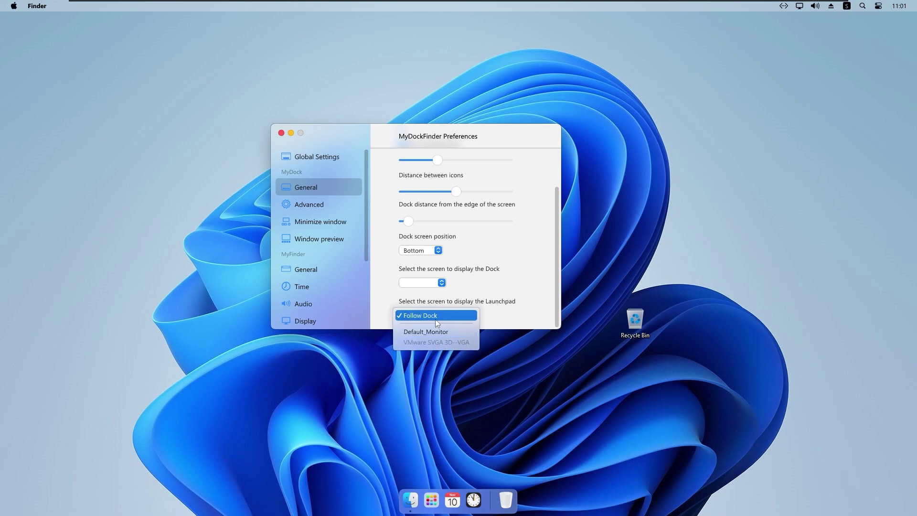
pyautogui.click(382, 235)
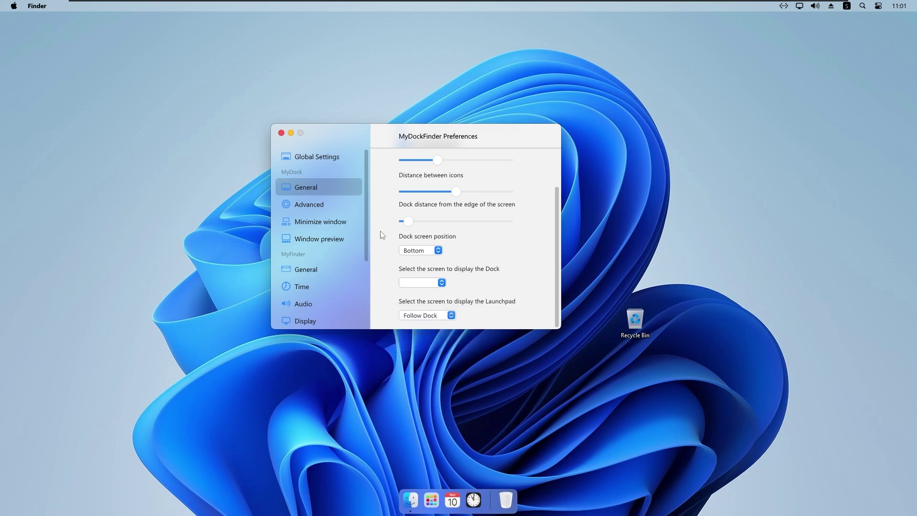
# Step: In MyDock's Advanced settings, try dragging the dock's calendar icon and turn on window borders to prevent blocking windows
pyautogui.click(310, 205)
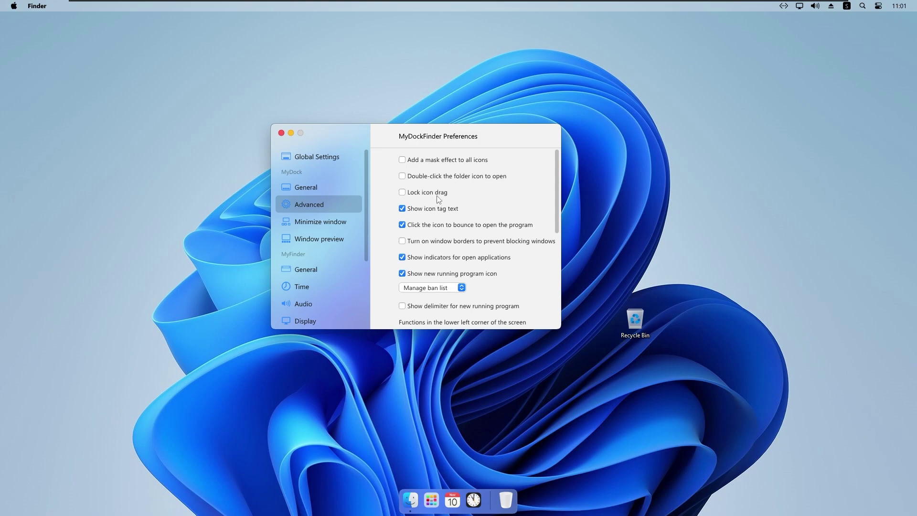
pyautogui.moveTo(454, 500)
pyautogui.mouseDown()
pyautogui.moveTo(420, 497)
pyautogui.moveTo(470, 498)
pyautogui.moveTo(446, 497)
pyautogui.mouseUp()
pyautogui.click(452, 496)
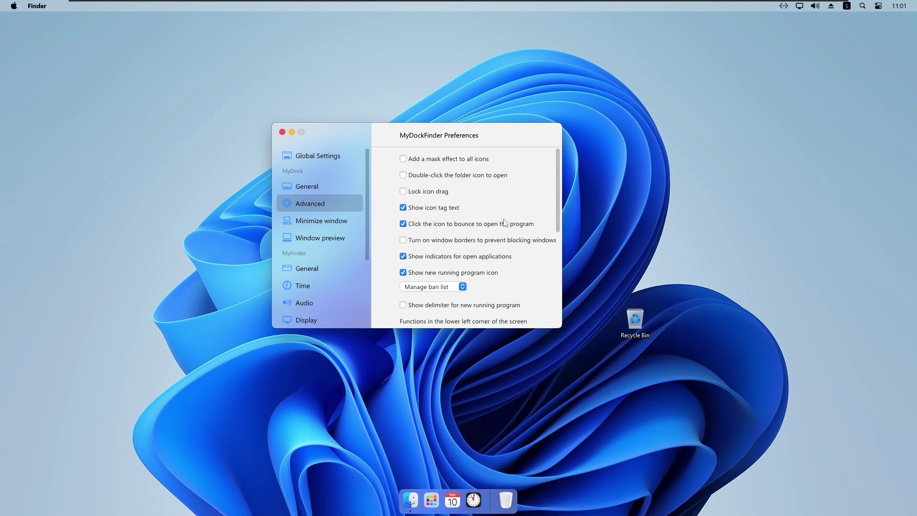
pyautogui.scroll(-3, 450, 216)
pyautogui.scroll(3, 456, 204)
pyautogui.click(452, 240)
pyautogui.click(435, 258)
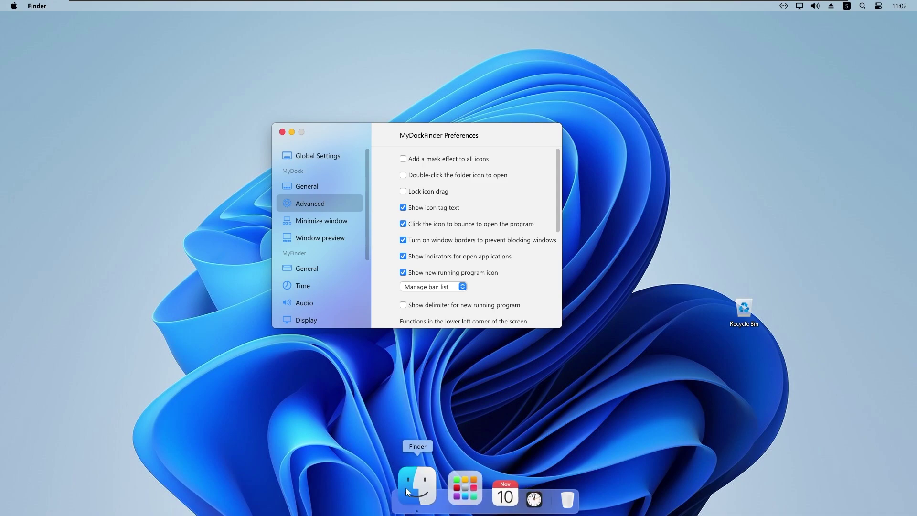
# Step: Set the function for the lower left corner of the screen to Show start menu
pyautogui.scroll(-4, 450, 238)
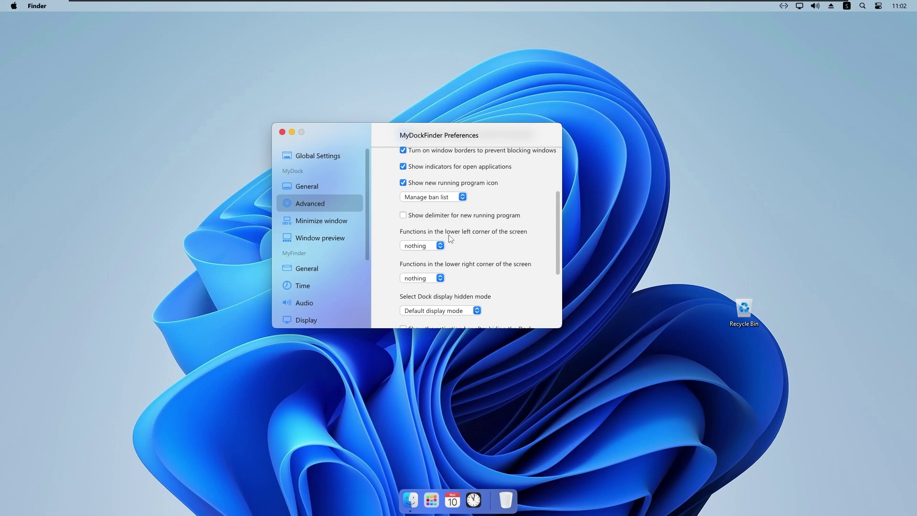
pyautogui.click(419, 247)
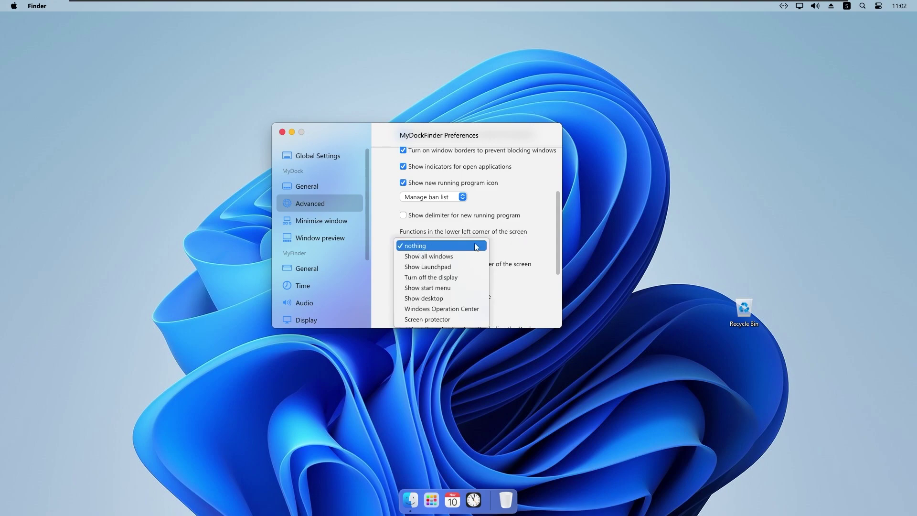
pyautogui.click(477, 247)
pyautogui.moveTo(518, 135); pyautogui.dragTo(533, 143)
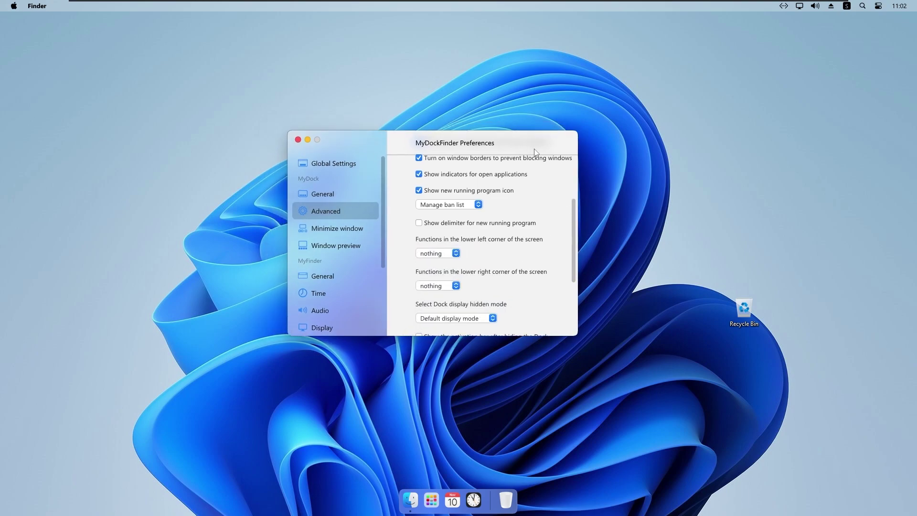
pyautogui.scroll(-2, 500, 221)
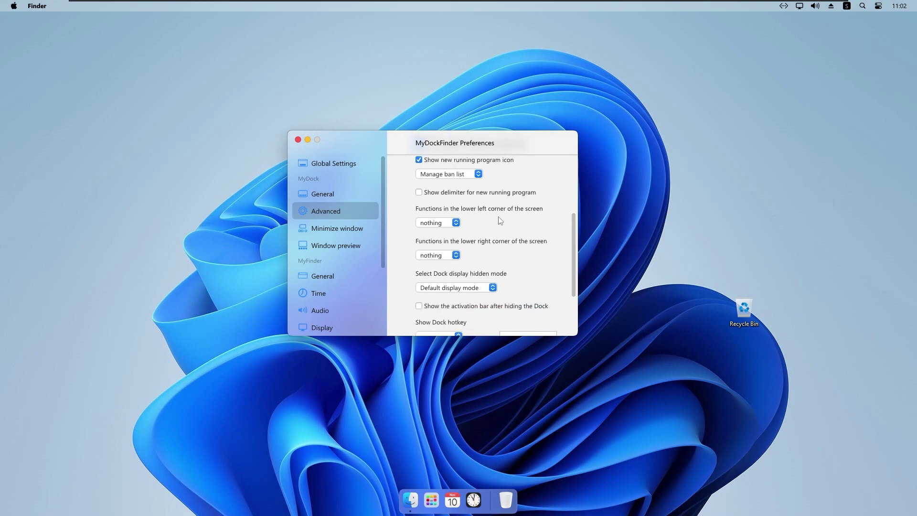
pyautogui.click(439, 223)
pyautogui.click(477, 266)
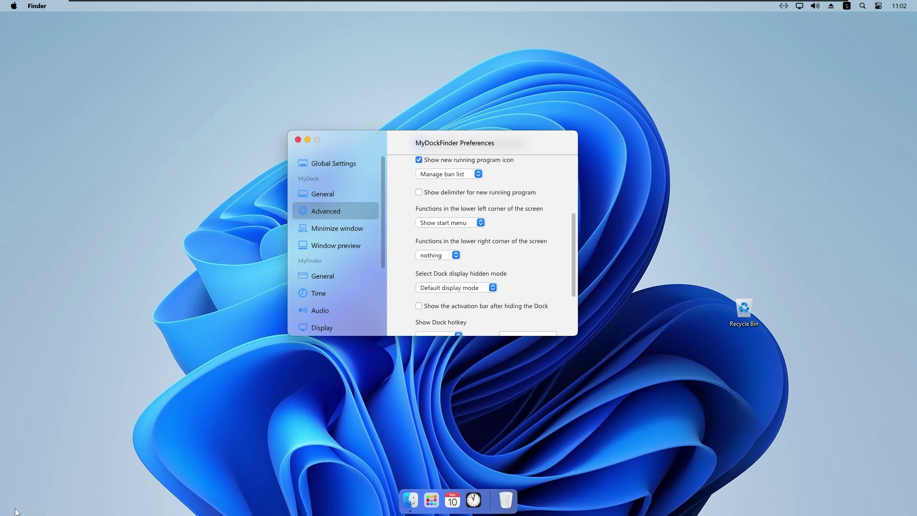
# Step: Test the lower left hot corner by opening the start menu, close it, and return to the MyDockFinder preferences
pyautogui.moveTo(0, 515)
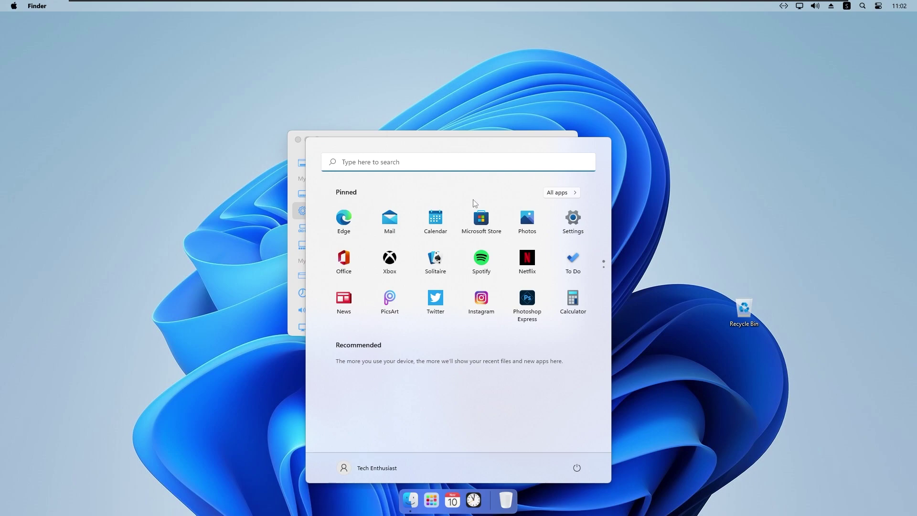
pyautogui.click(679, 185)
pyautogui.click(441, 231)
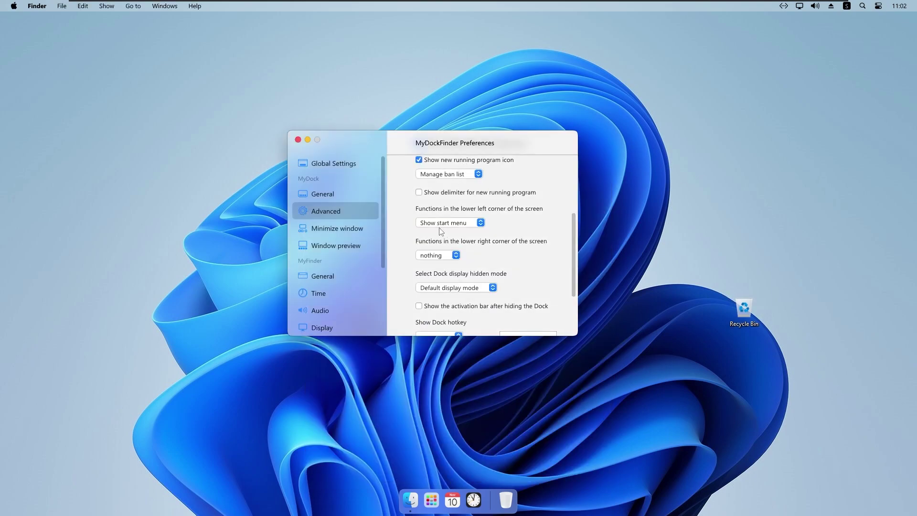
# Step: Review the available functions for the lower left corner of the screen, keeping Show start menu selected
pyautogui.click(440, 228)
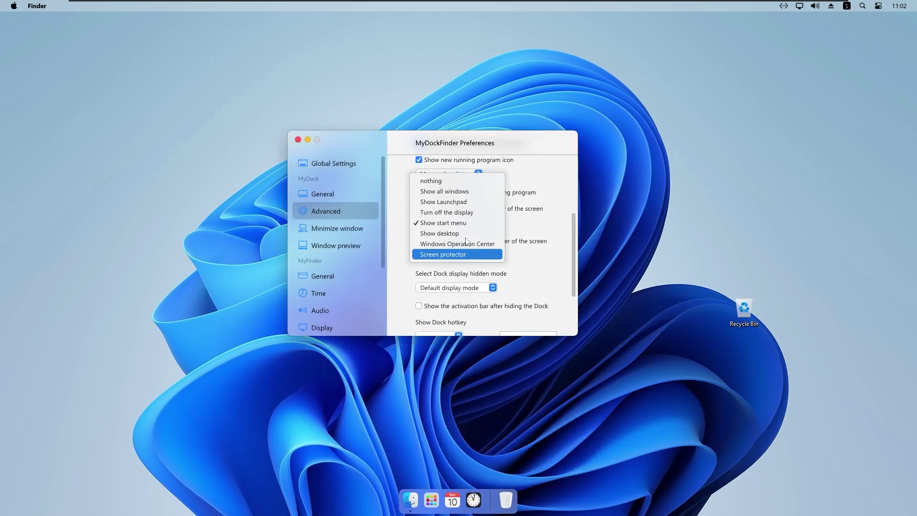
pyautogui.click(401, 215)
pyautogui.click(459, 223)
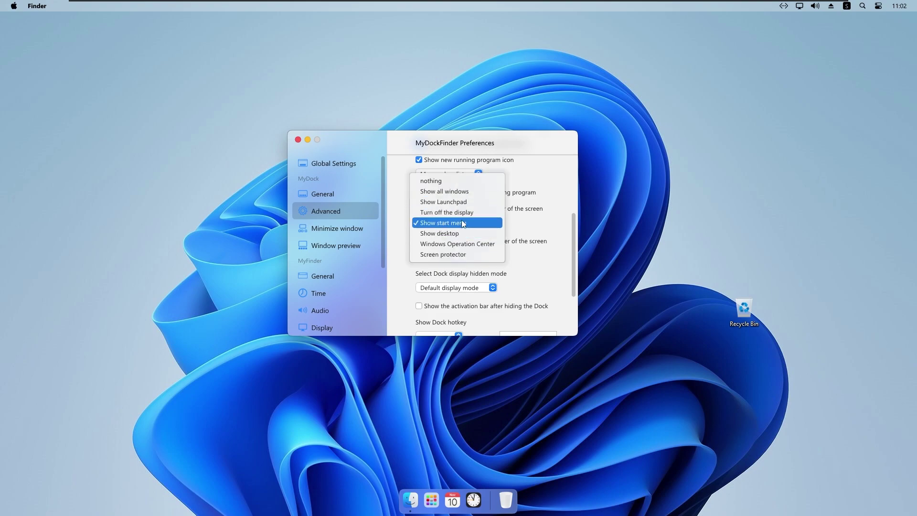
pyautogui.click(547, 233)
# Step: Go to the Minimize window settings, open Calendar and minimize it to the Dock, dismissing the privacy notification
pyautogui.click(337, 228)
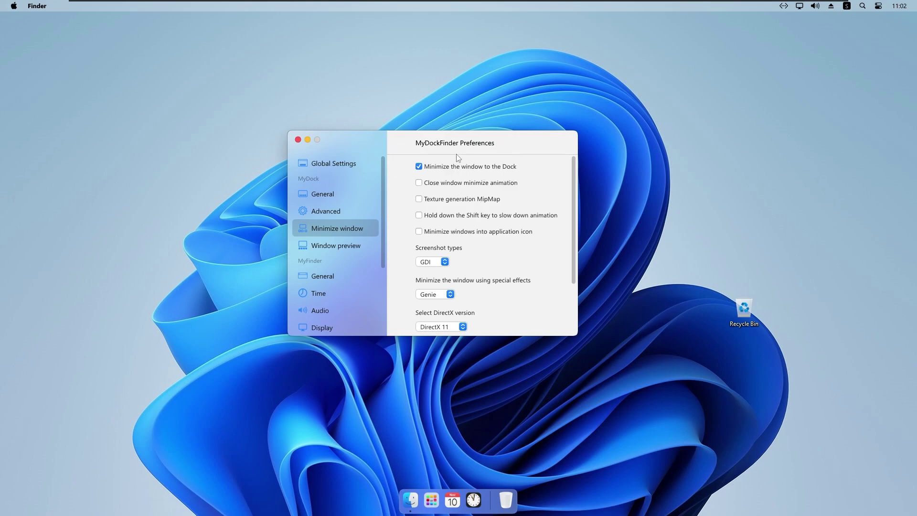
pyautogui.click(457, 496)
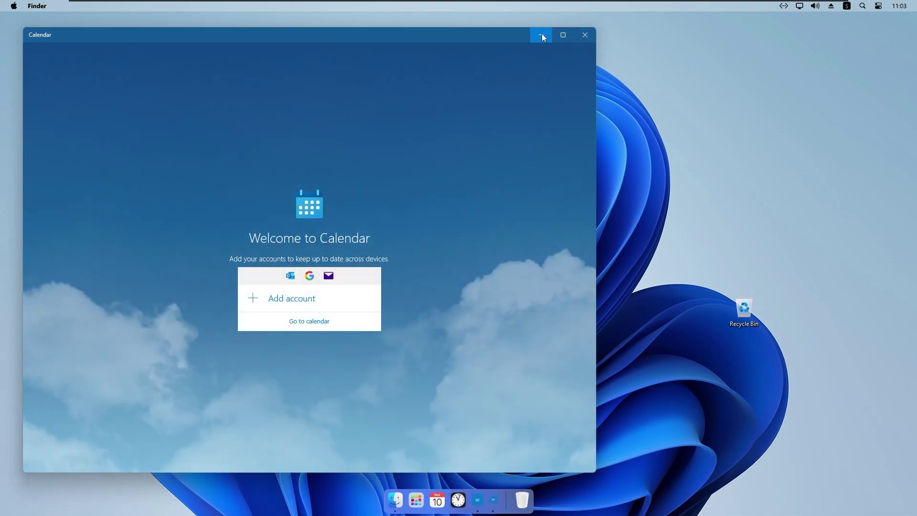
pyautogui.click(542, 35)
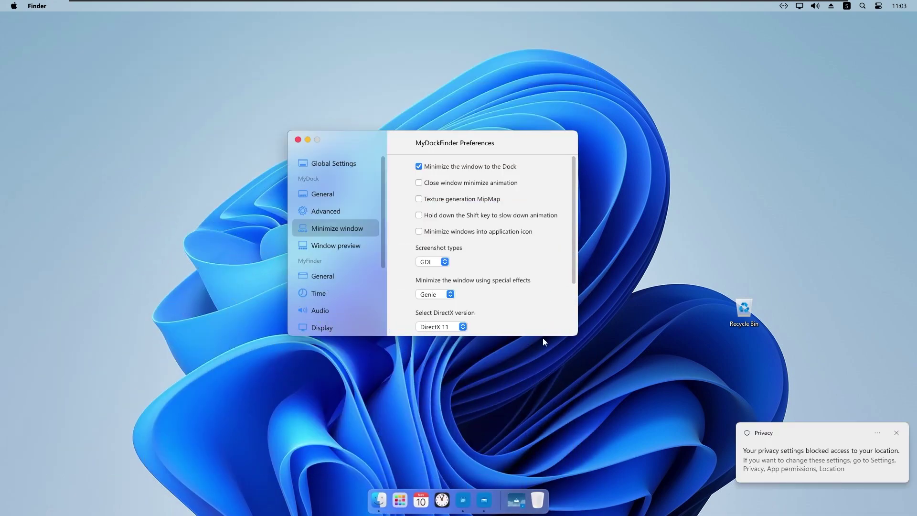
pyautogui.click(897, 433)
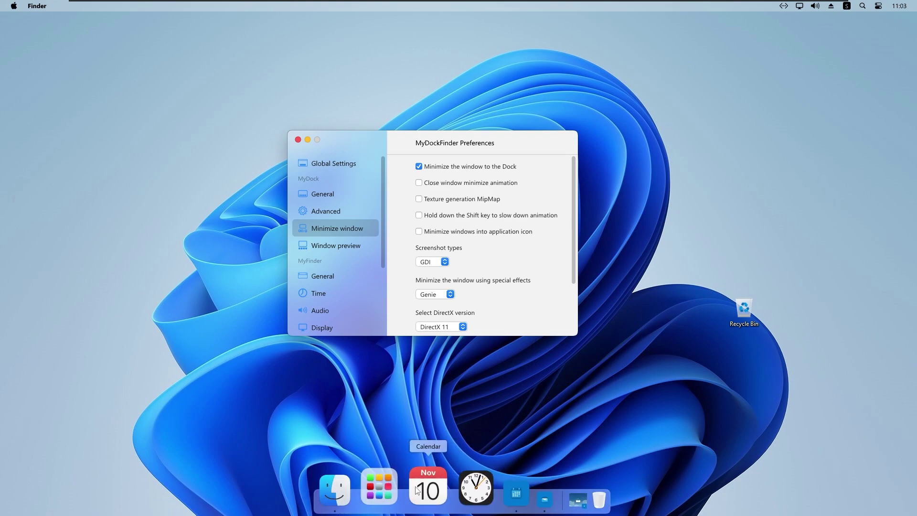
# Step: Restore and minimize the Calendar window several times to check the Genie minimize effect
pyautogui.click(421, 495)
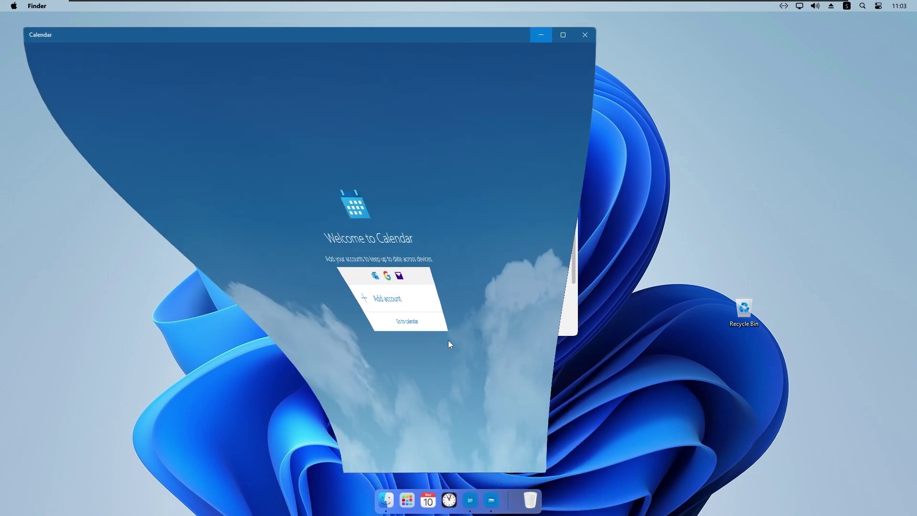
pyautogui.click(541, 38)
pyautogui.click(519, 497)
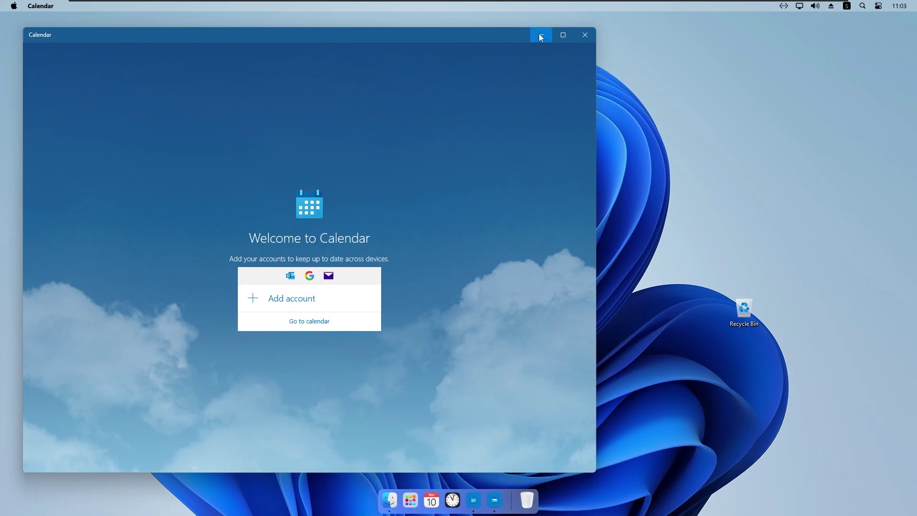
pyautogui.click(541, 39)
pyautogui.click(514, 498)
pyautogui.click(537, 35)
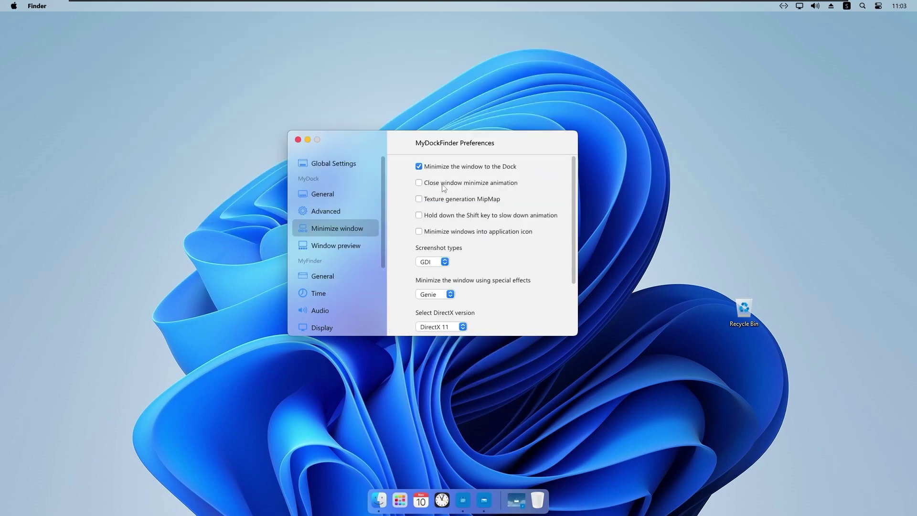
# Step: Close the Calendar window, and turn on Close window minimize animation and Minimize windows into application icon
pyautogui.click(516, 498)
pyautogui.click(588, 32)
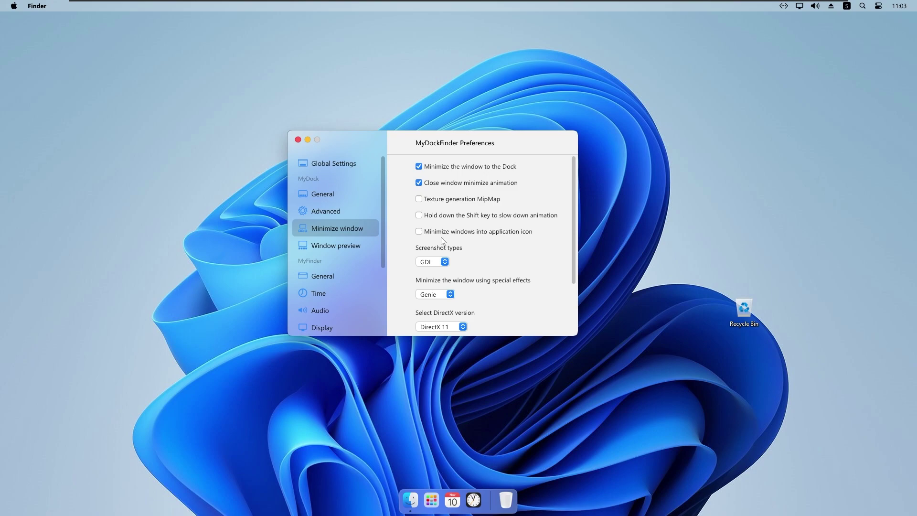
pyautogui.click(420, 233)
pyautogui.moveTo(457, 139); pyautogui.dragTo(424, 135)
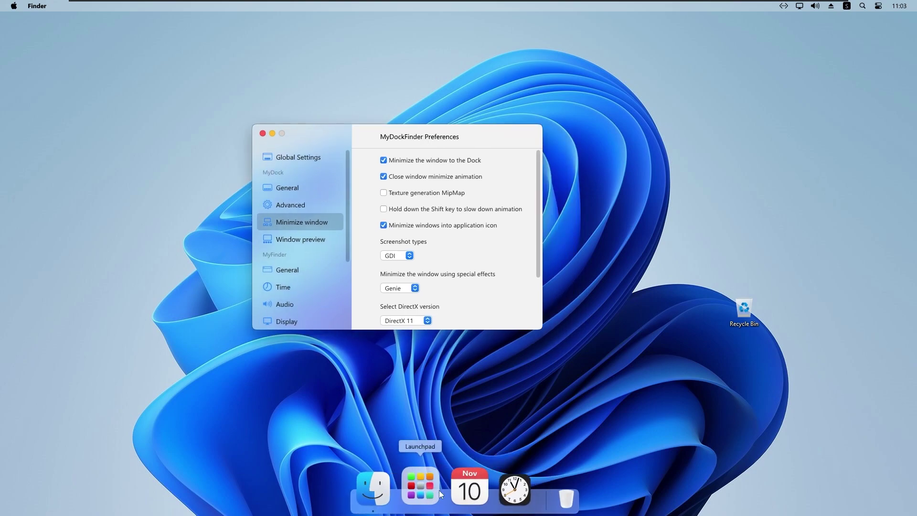
# Step: Open Calendar and test how its window minimizes and restores with the changed minimize options
pyautogui.click(453, 489)
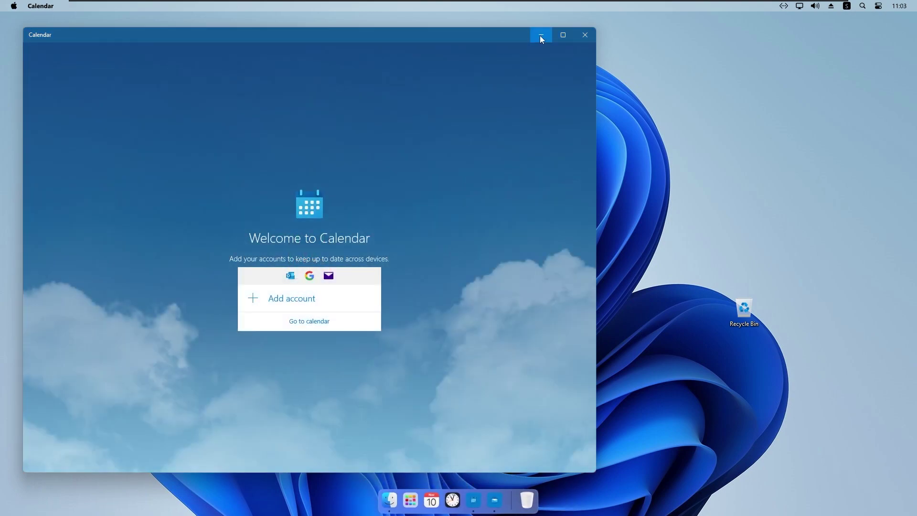
pyautogui.click(540, 35)
pyautogui.click(512, 498)
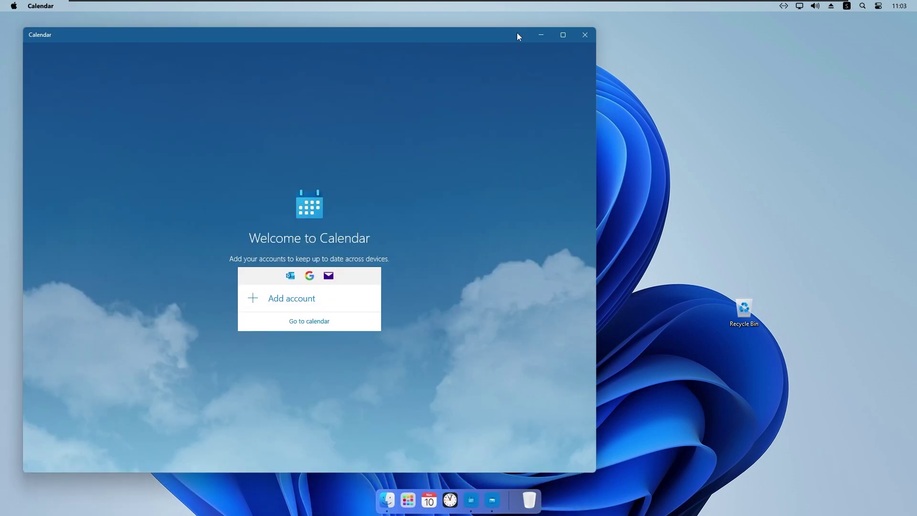
pyautogui.click(538, 34)
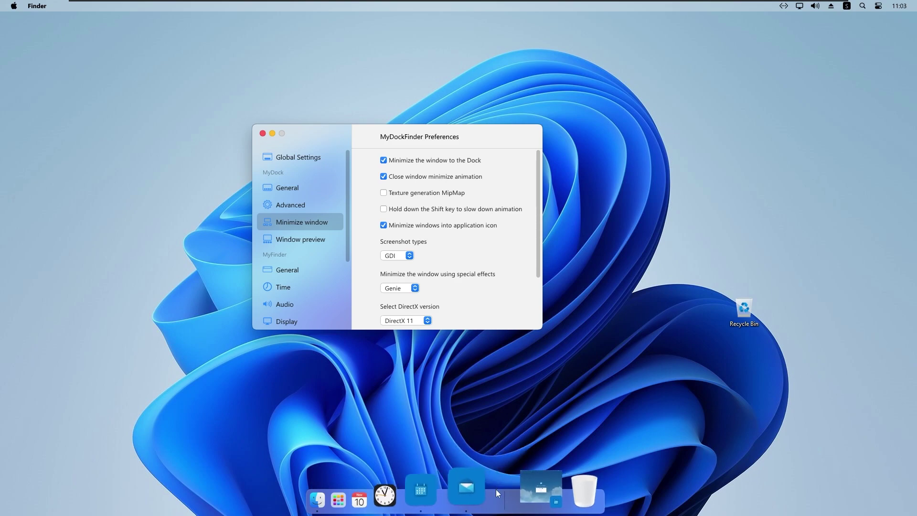
# Step: Turn off Minimize windows into application icon and set the DirectX version to DirectX 12
pyautogui.moveTo(475, 138); pyautogui.dragTo(502, 152)
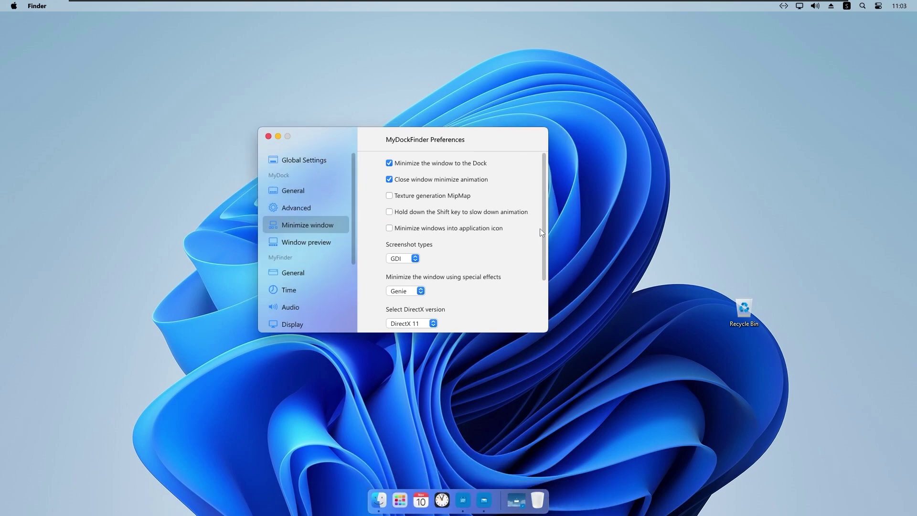
pyautogui.moveTo(543, 229); pyautogui.dragTo(544, 269)
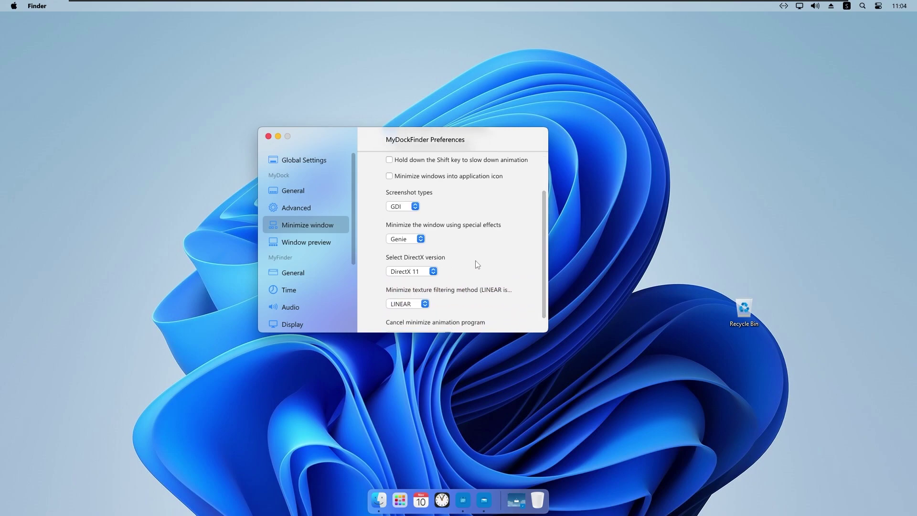
pyautogui.click(424, 272)
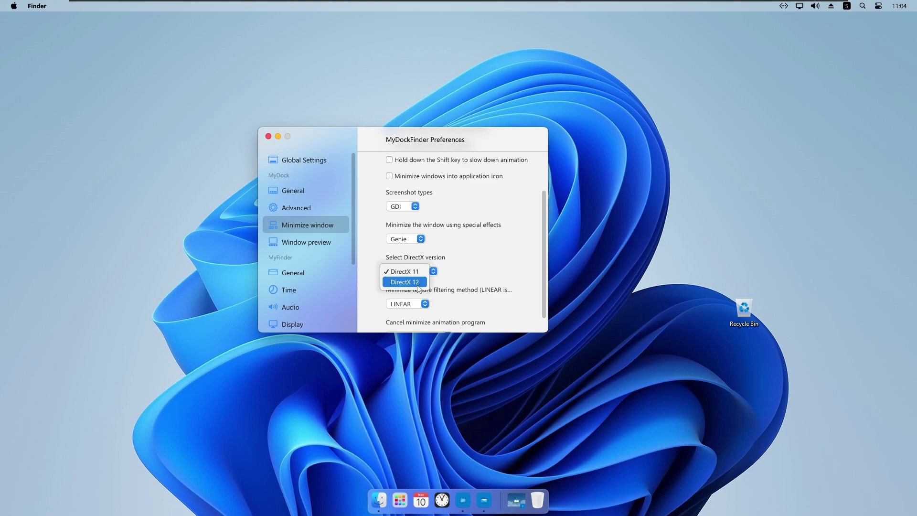
pyautogui.click(418, 282)
pyautogui.scroll(-1, 539, 258)
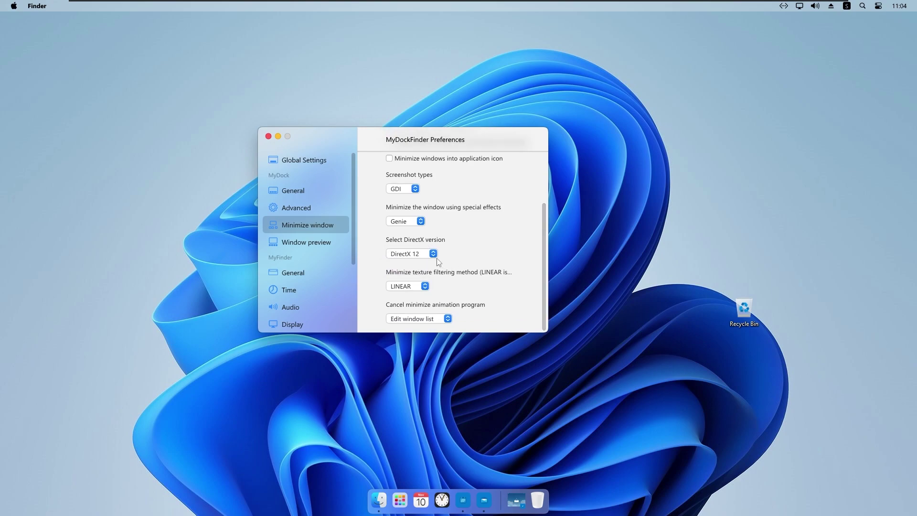
pyautogui.click(417, 257)
pyautogui.click(449, 271)
# Step: In the Window preview settings, reduce the window preview size to about 40% and set the delayed display preview to its minimum
pyautogui.click(306, 242)
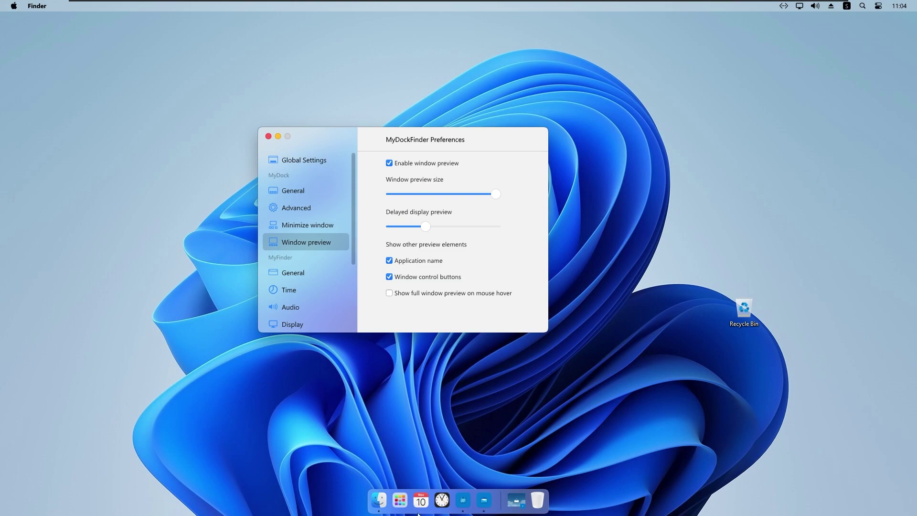
pyautogui.moveTo(463, 498)
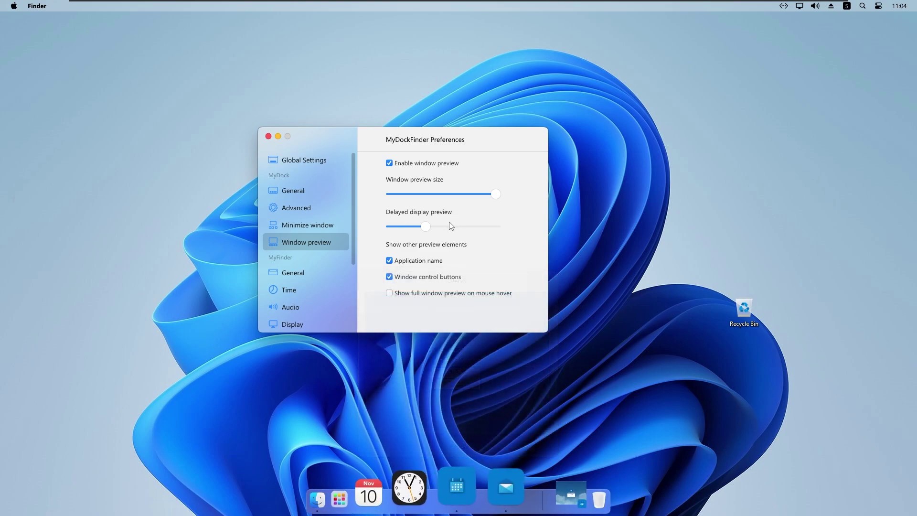
pyautogui.moveTo(496, 197); pyautogui.dragTo(431, 196)
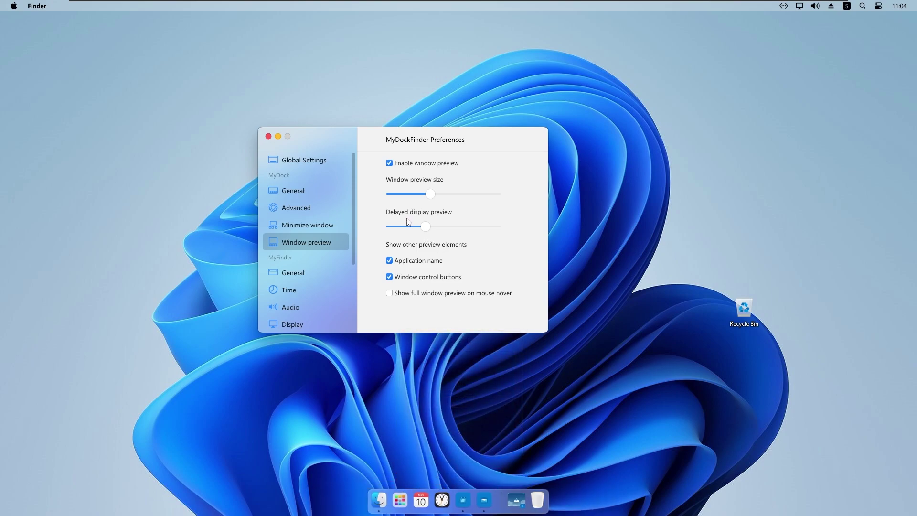
pyautogui.moveTo(426, 226); pyautogui.dragTo(375, 234)
# Step: Turn off Application name and turn on Show full window preview on mouse hover, testing the preview elements on Calendar with and without Window control buttons
pyautogui.moveTo(460, 494)
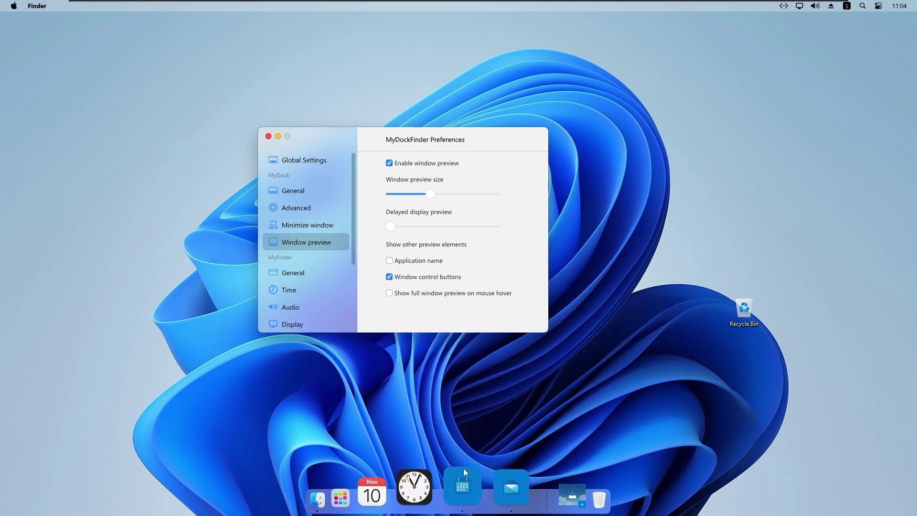
pyautogui.click(390, 277)
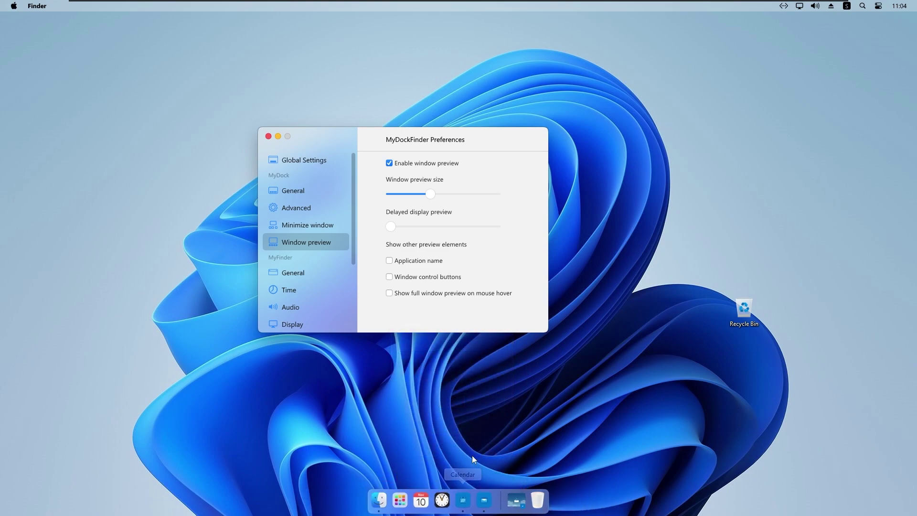
pyautogui.click(390, 277)
pyautogui.moveTo(417, 364)
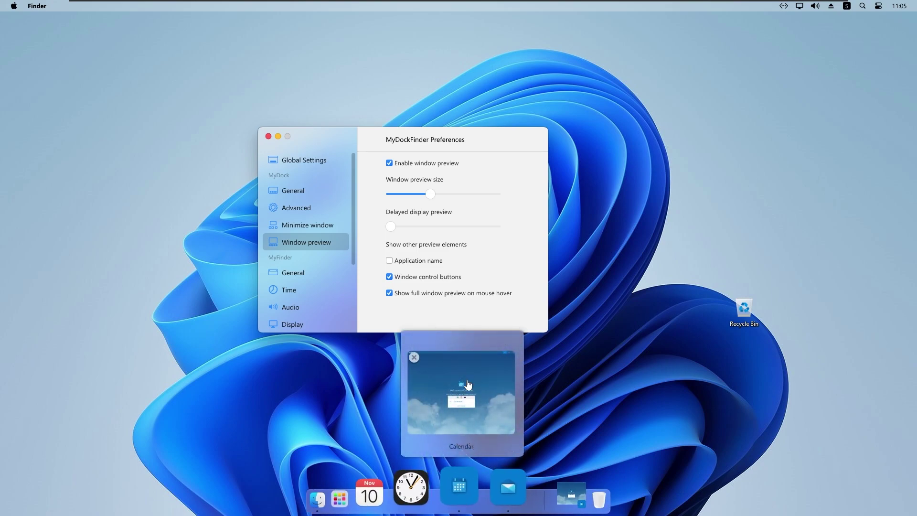
pyautogui.moveTo(470, 379)
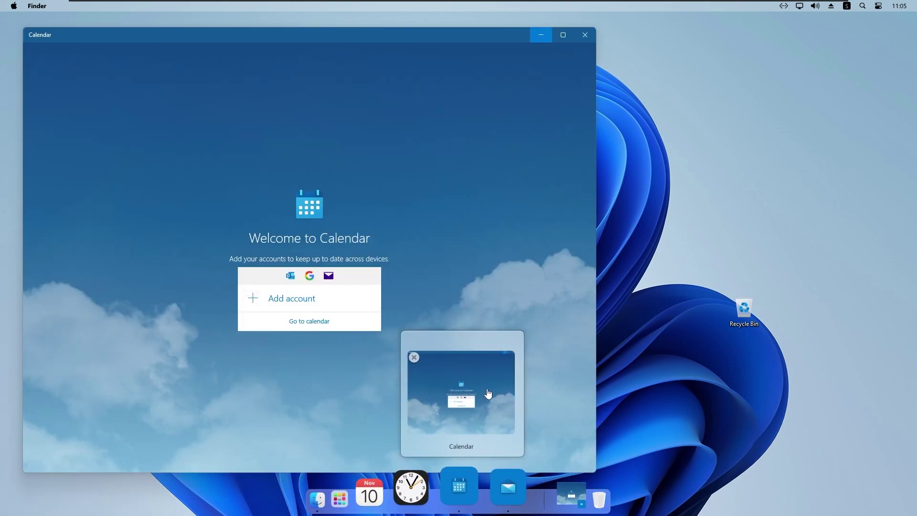
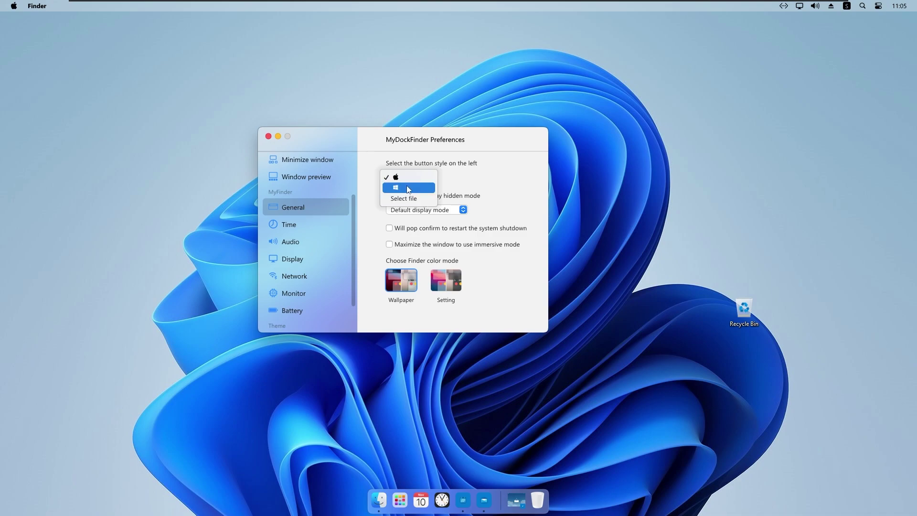
# Step: In MyFinder's General settings, try the Windows logo button style and the Setting color mode, restoring the Apple logo and Wallpaper
pyautogui.click(408, 189)
pyautogui.click(20, 11)
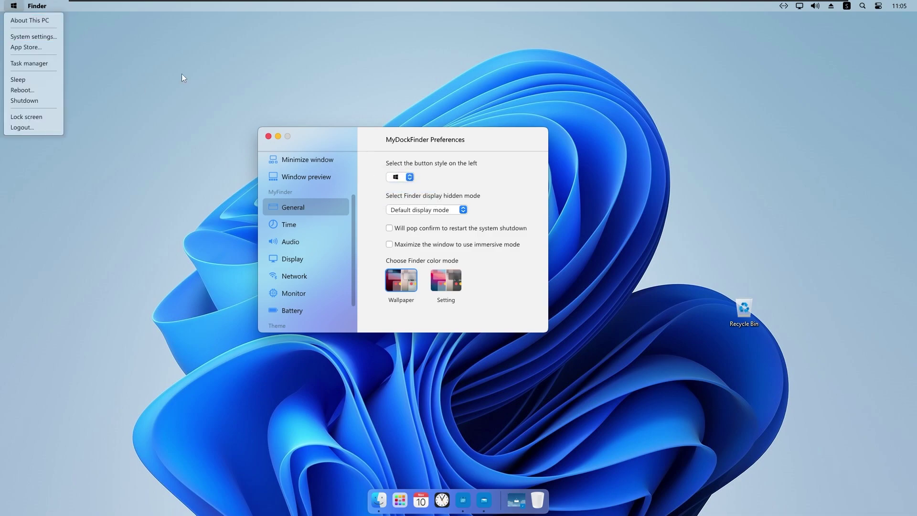
pyautogui.scroll(1, 419, 175)
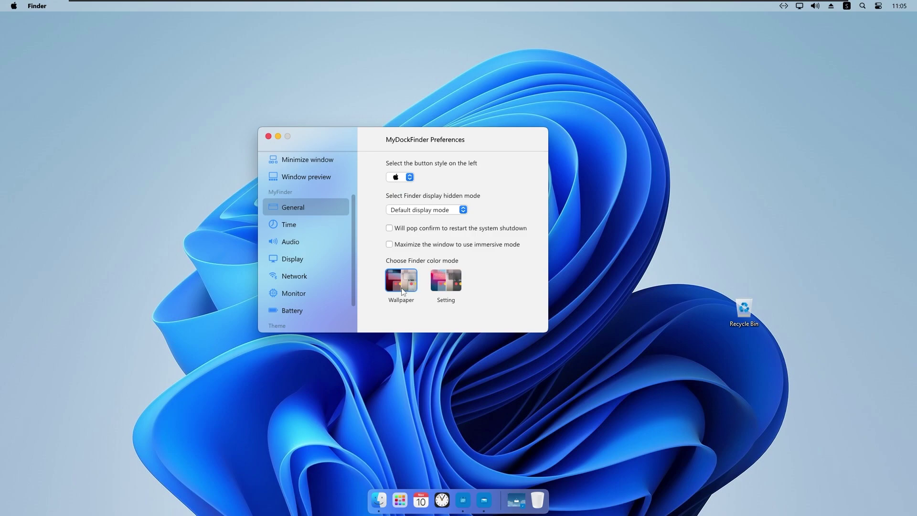
pyautogui.click(448, 289)
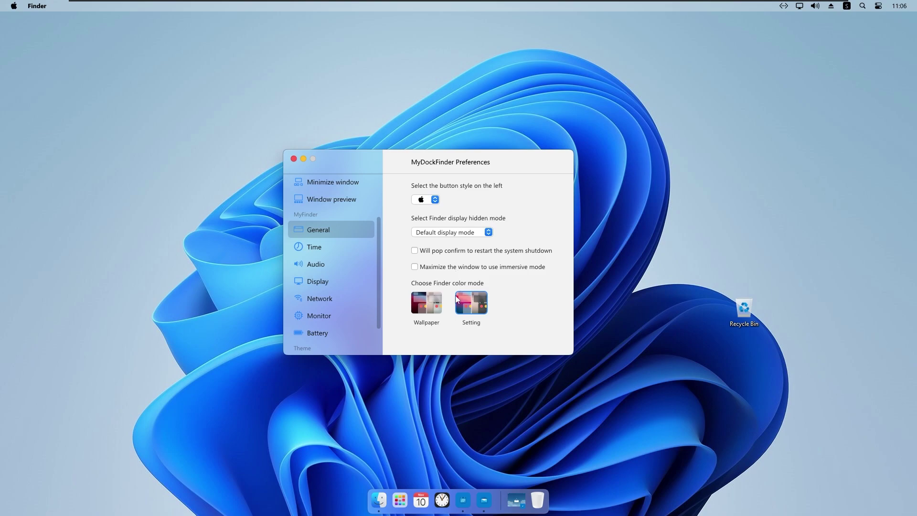
pyautogui.click(433, 302)
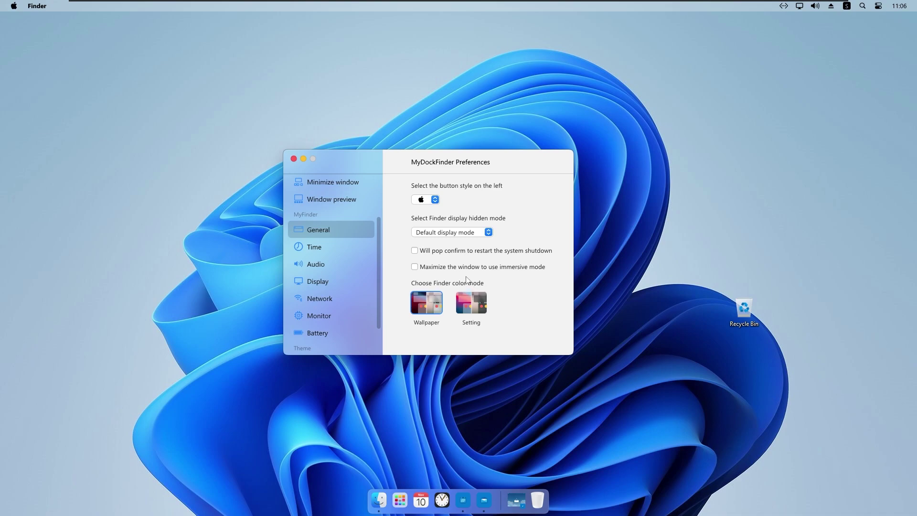
# Step: Turn on Maximize the window to use immersive mode and test it by maximizing the Calendar window, then minimizing it
pyautogui.click(425, 269)
pyautogui.click(466, 495)
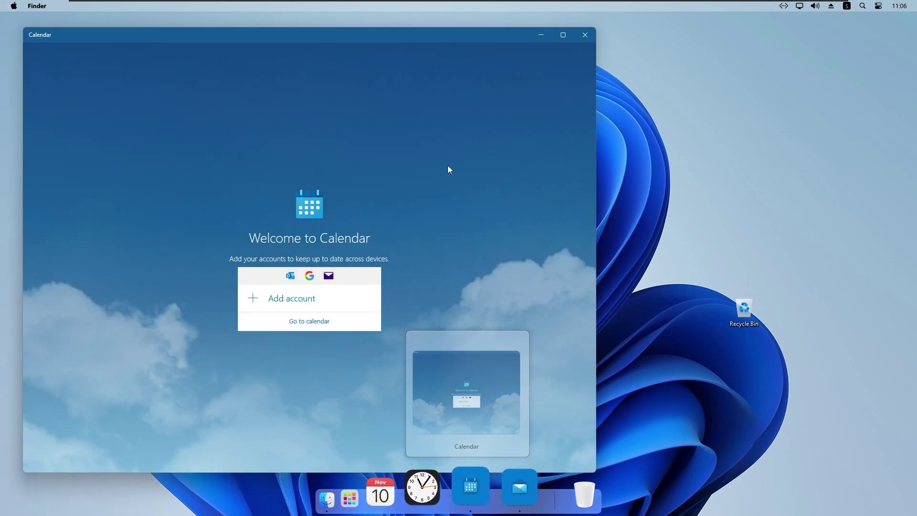
pyautogui.click(562, 35)
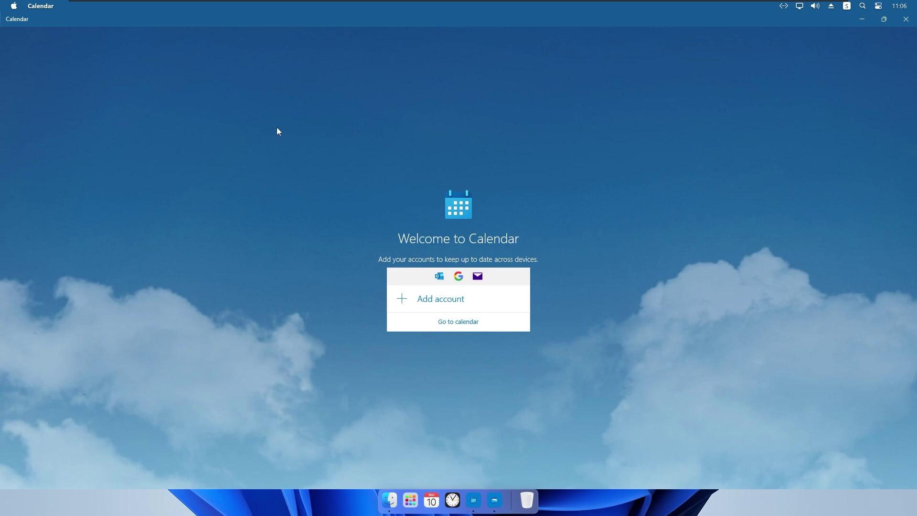
pyautogui.click(863, 19)
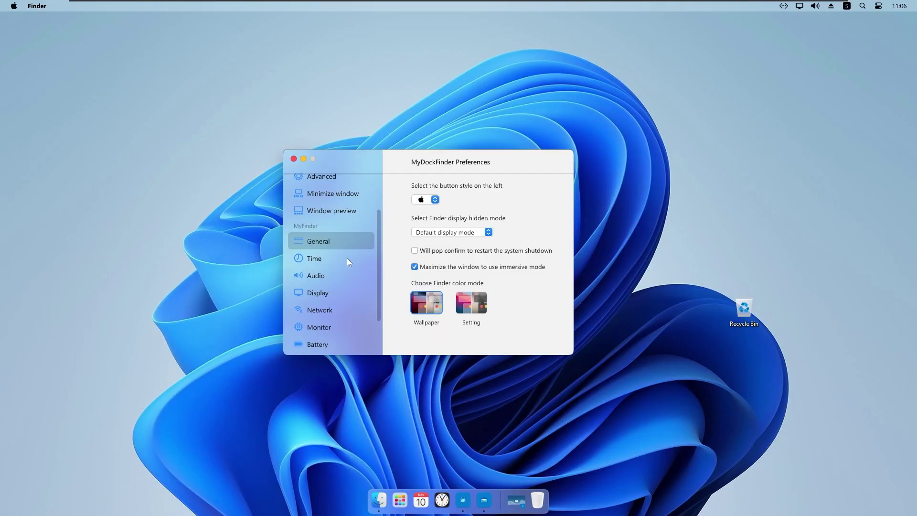
# Step: Review the date display formats in MyFinder's Time settings, keeping the blank "-" format
pyautogui.click(348, 259)
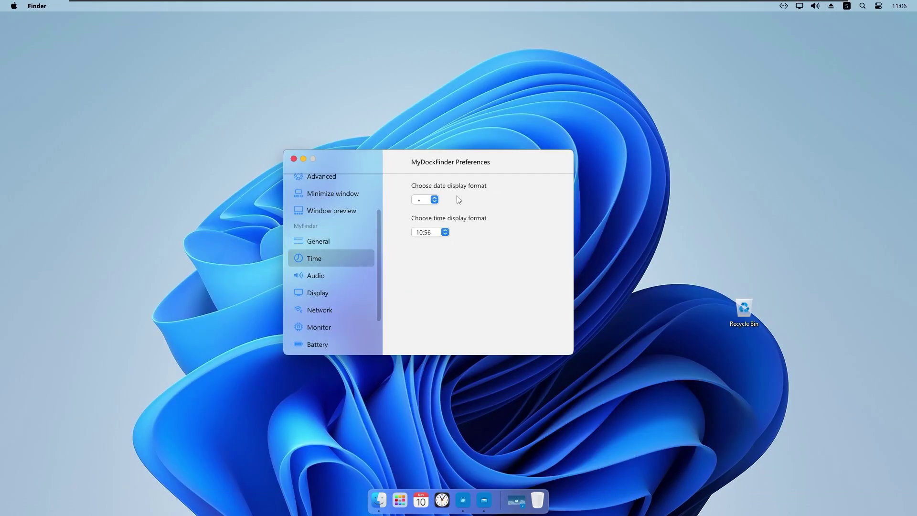
pyautogui.click(434, 199)
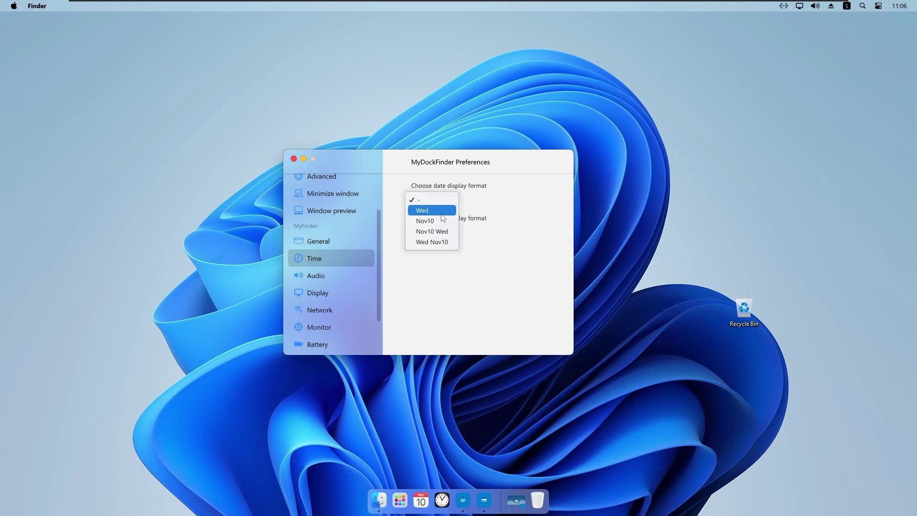
pyautogui.click(440, 201)
pyautogui.click(424, 199)
pyautogui.click(425, 199)
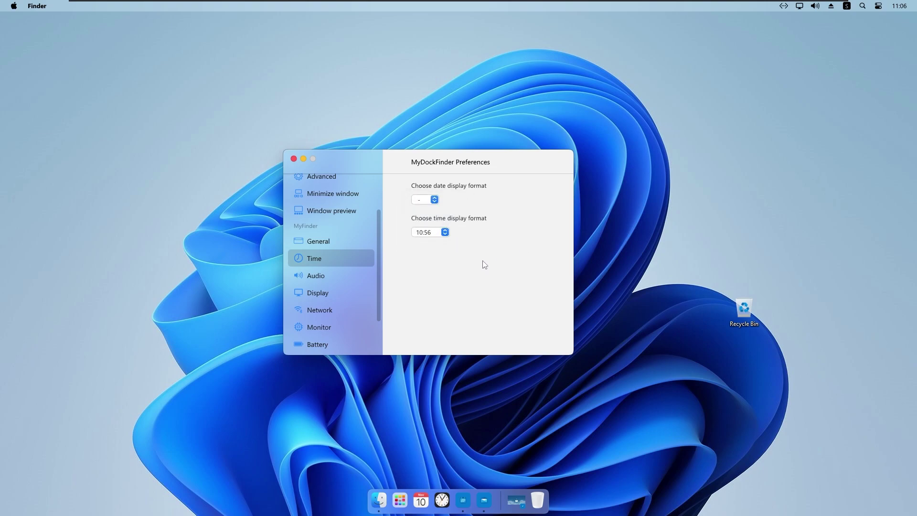
# Step: In MyFinder's Audio settings, turn on Play volume change sound and test it with Finder's sound volume slider
pyautogui.click(331, 281)
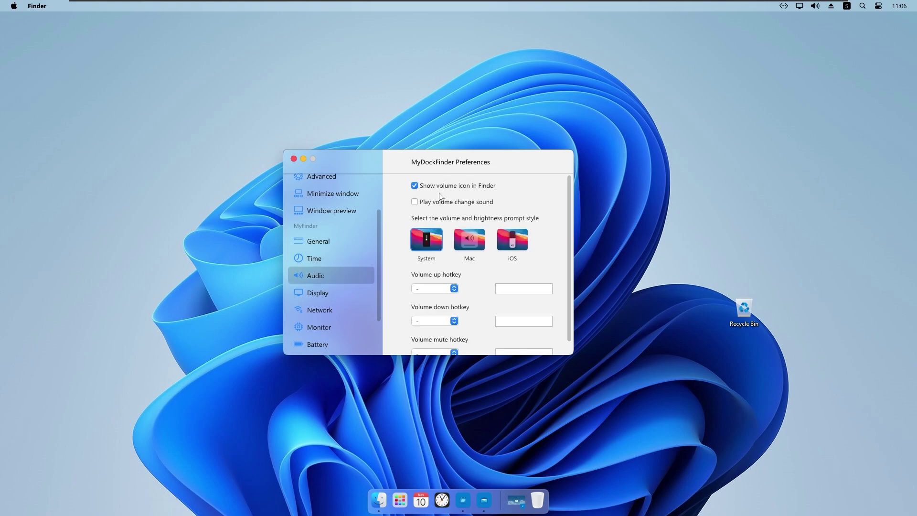
pyautogui.click(415, 204)
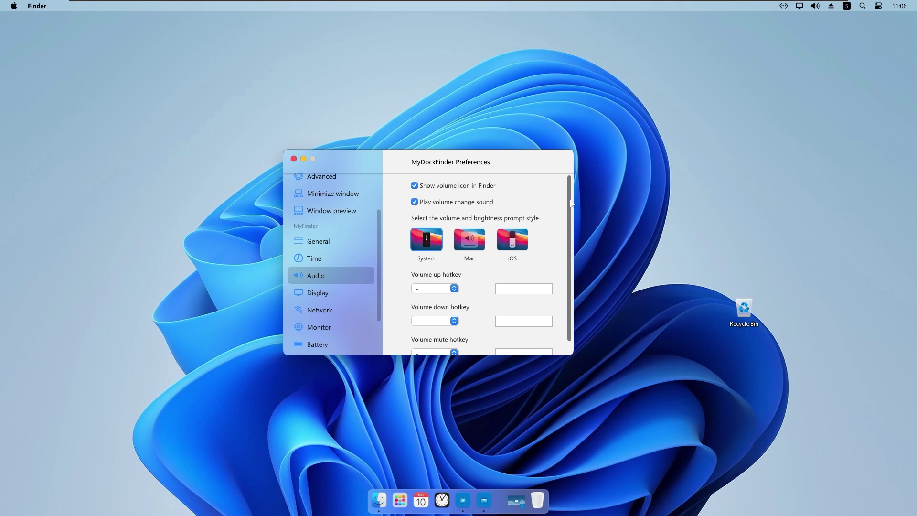
pyautogui.scroll(-1, 562, 207)
pyautogui.click(814, 6)
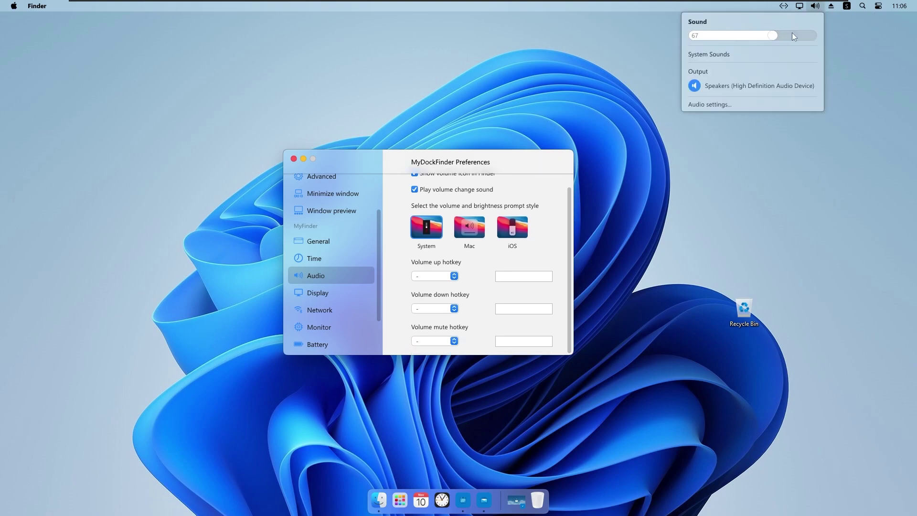
pyautogui.click(419, 216)
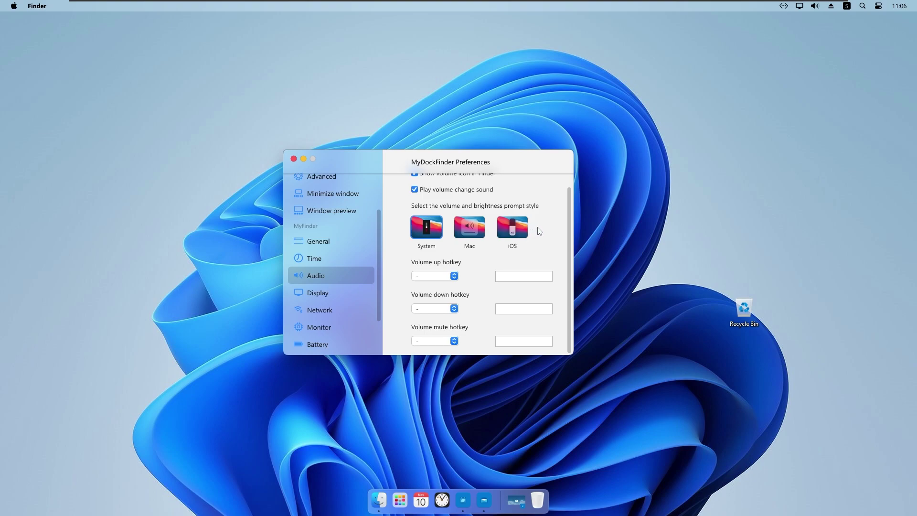
# Step: Set the volume and brightness prompt style to Mac and open Finder's Sound control to test it
pyautogui.click(474, 229)
pyautogui.click(815, 6)
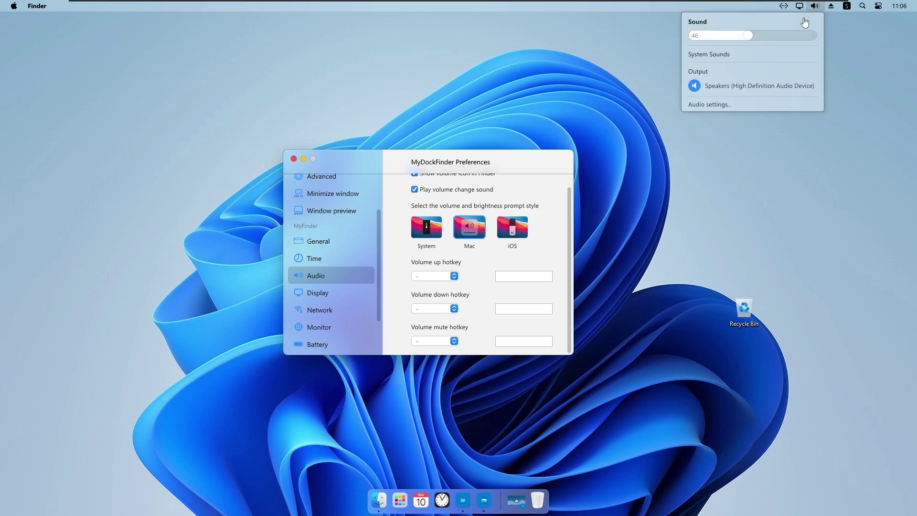
pyautogui.click(513, 185)
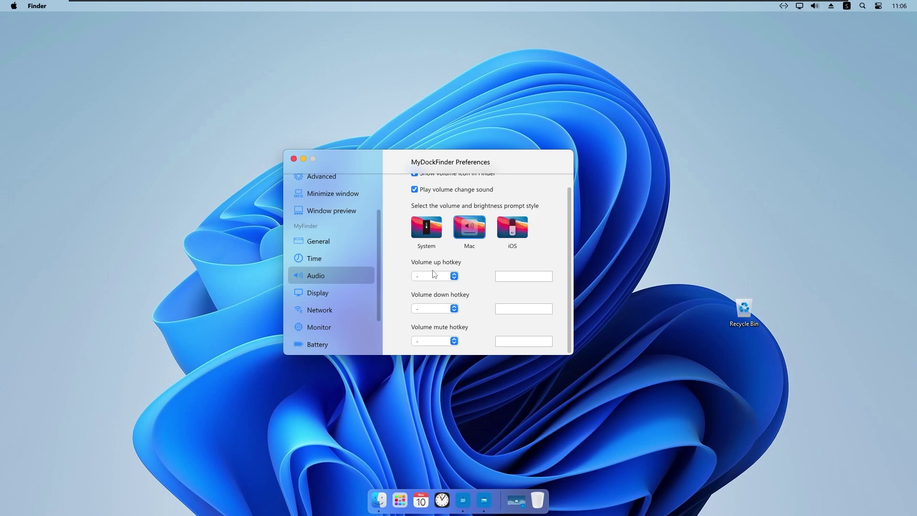
# Step: Assign Ctrl + Backspace as the Volume up hotkey and test it with the Mac prompt style
pyautogui.click(442, 281)
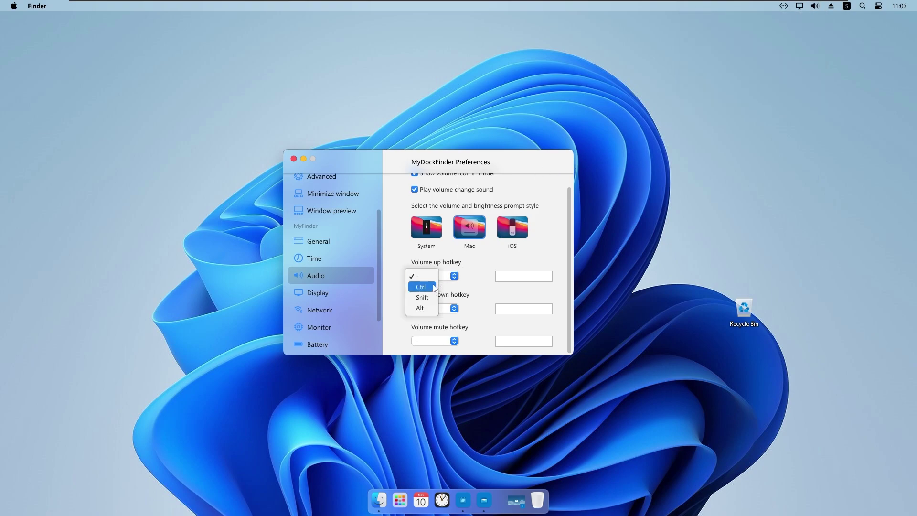
pyautogui.click(431, 289)
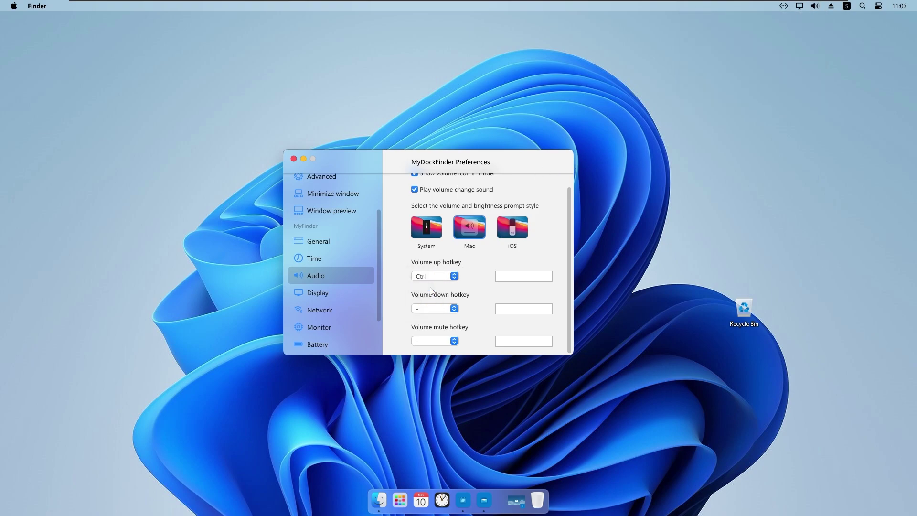
pyautogui.click(498, 276)
pyautogui.press('BackSpace')
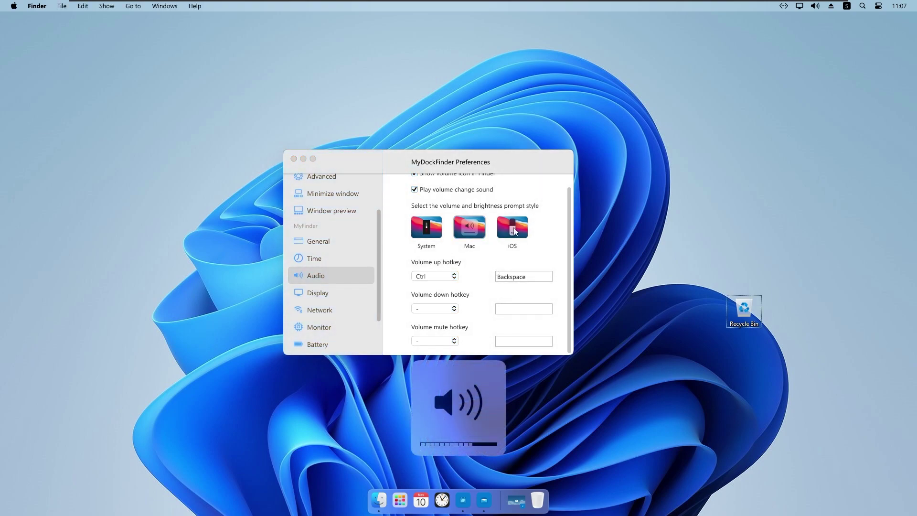
pyautogui.click(485, 269)
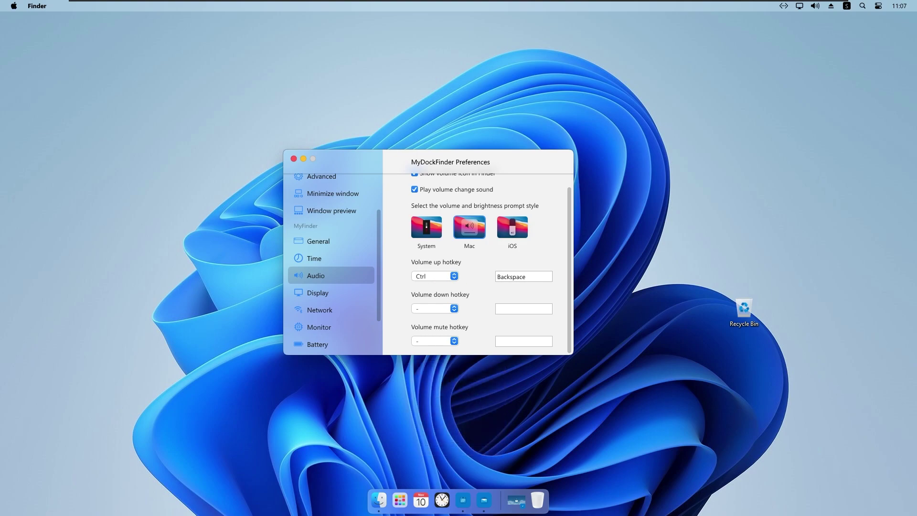
pyautogui.hotkey('ctrl', 'BackSpace')
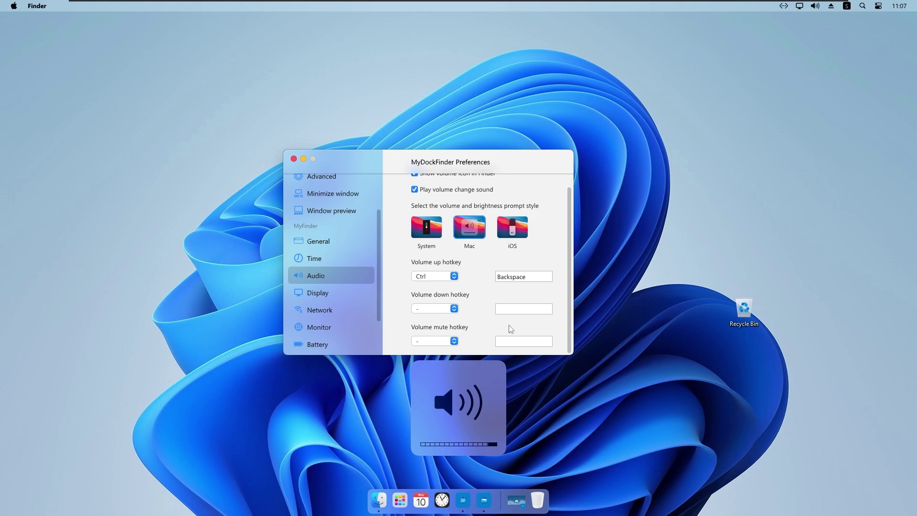
# Step: Try the iOS volume prompt style using the Volume up hotkey, and restore the Mac style
pyautogui.click(522, 227)
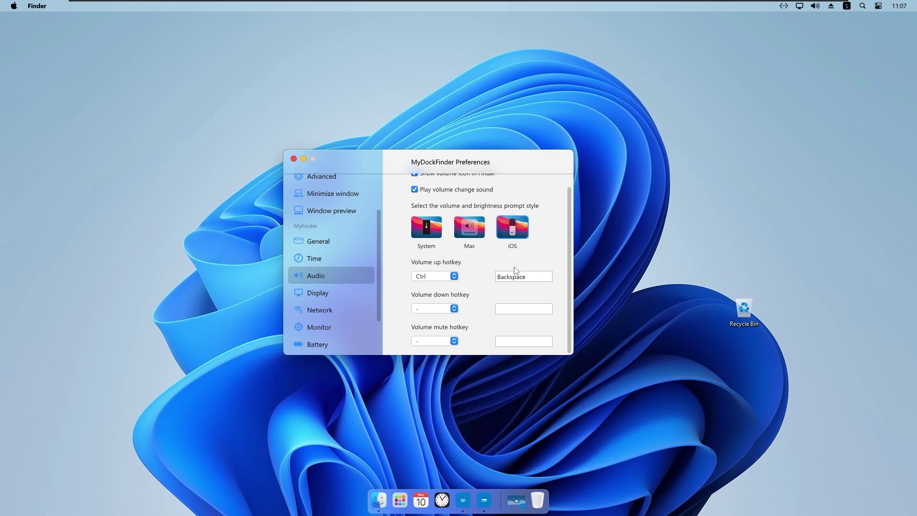
pyautogui.hotkey('ctrl', 'BackSpace')
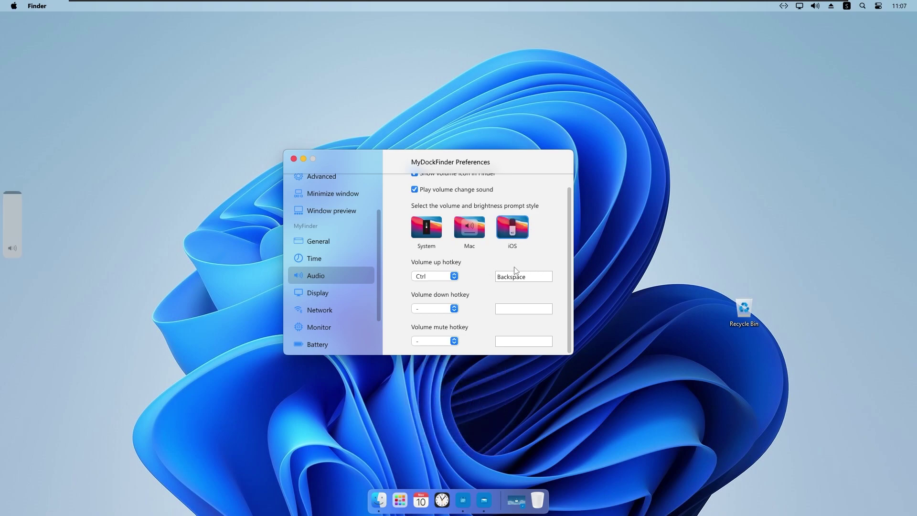
pyautogui.click(476, 233)
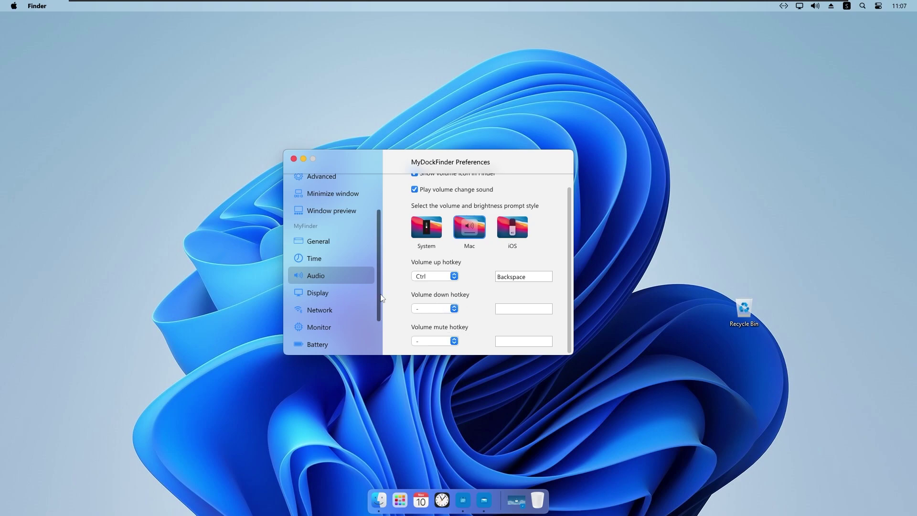
# Step: Review MyFinder's Display and Network settings for the Finder icons and brightness hotkeys
pyautogui.click(335, 293)
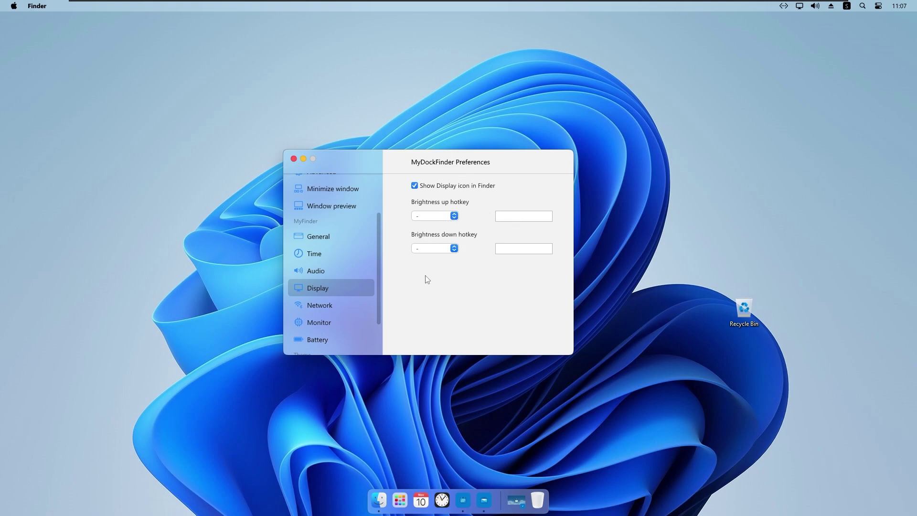
pyautogui.click(345, 306)
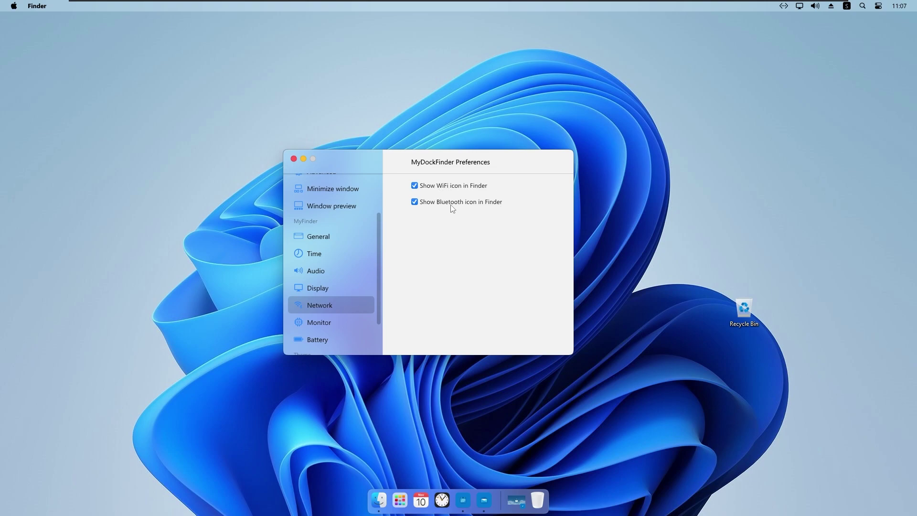
# Step: In MyFinder's Monitor settings, turn on the CPU, Coretemp, MEN, DISK and NETWORK monitors
pyautogui.click(338, 327)
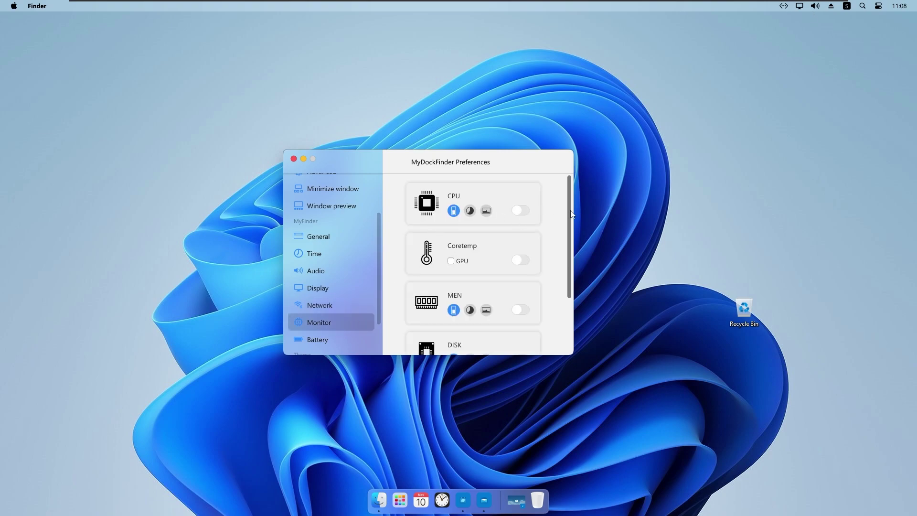
pyautogui.moveTo(570, 268); pyautogui.dragTo(573, 347)
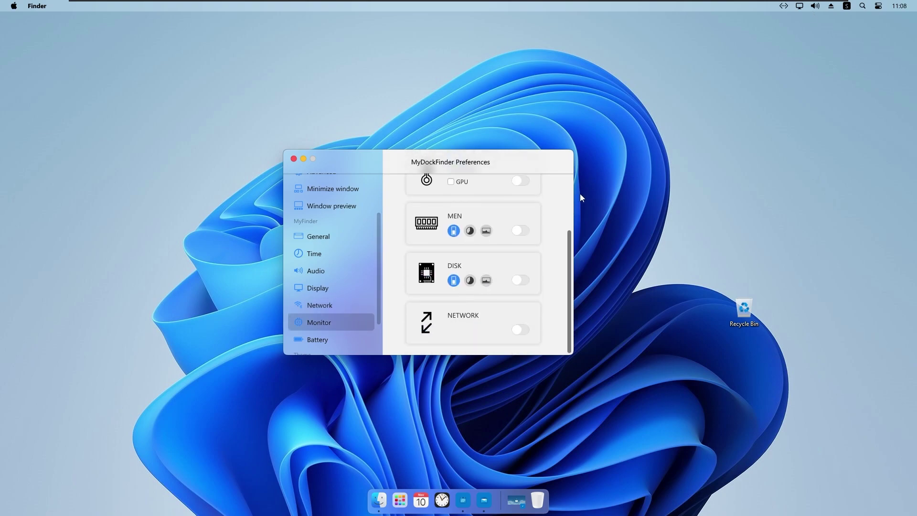
pyautogui.scroll(3, 525, 225)
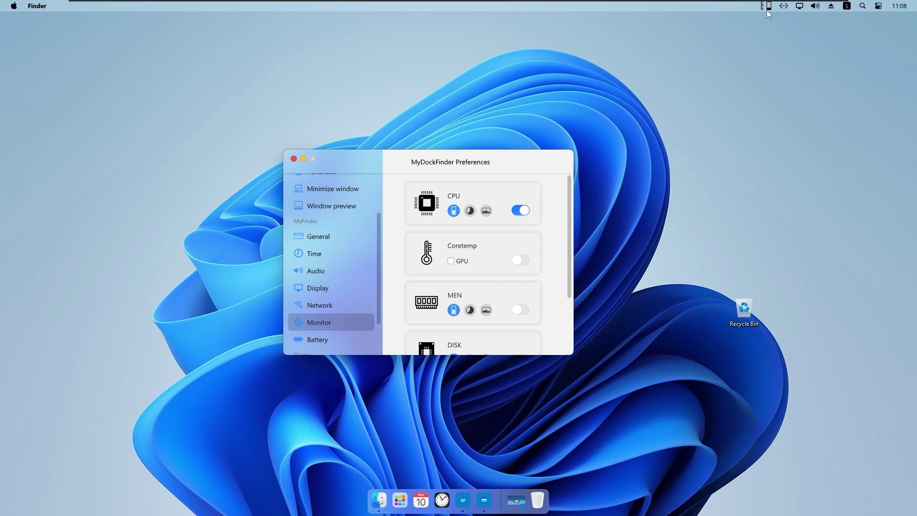
pyautogui.click(521, 260)
pyautogui.scroll(-1, 502, 293)
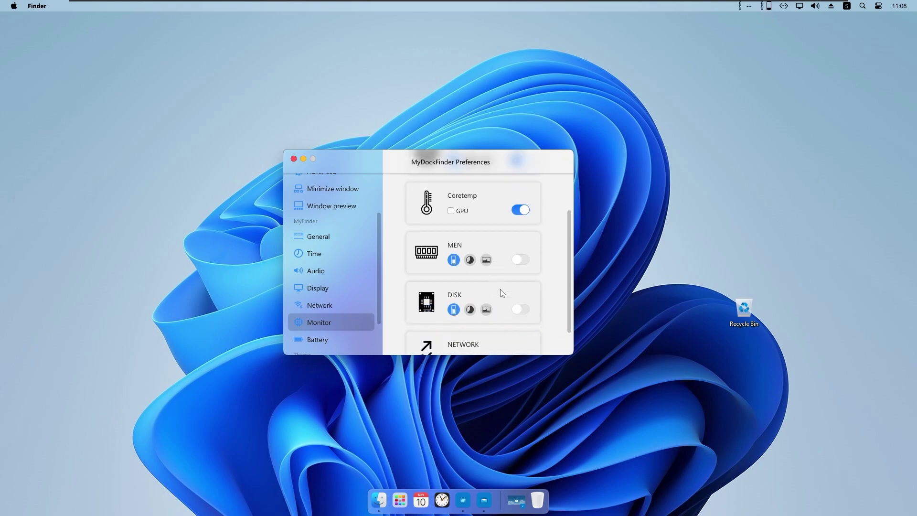
pyautogui.scroll(-1, 502, 293)
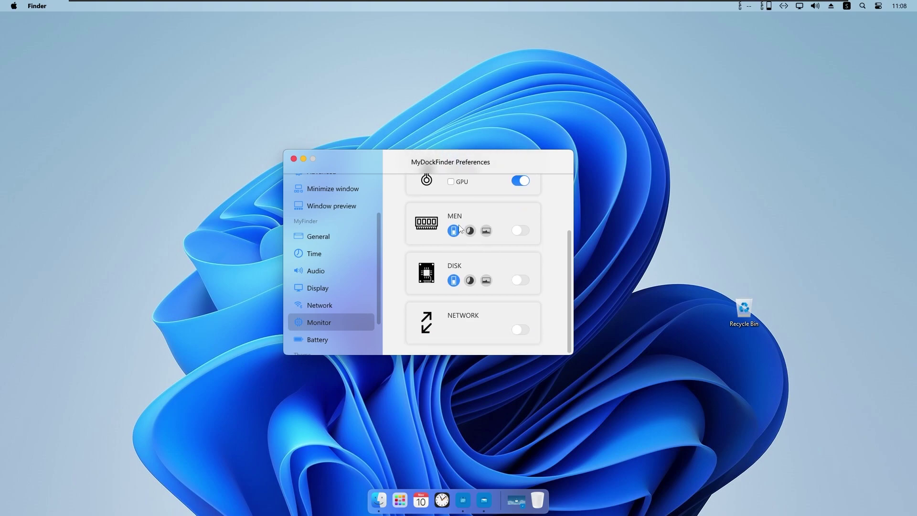
pyautogui.click(521, 230)
pyautogui.click(520, 280)
pyautogui.click(521, 329)
# Step: View the Battery settings, and from the Wallpaper settings open the wallpaper theme download page and browse its wallpapers
pyautogui.click(317, 340)
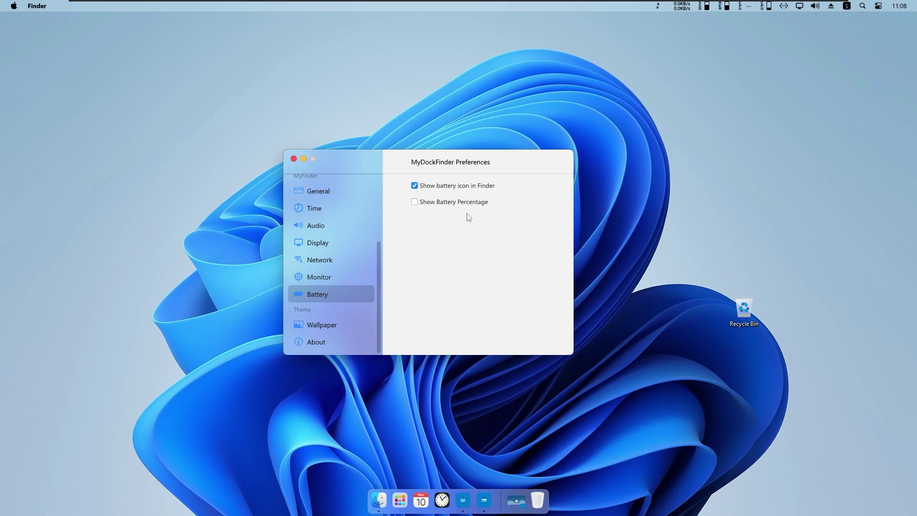
pyautogui.click(339, 325)
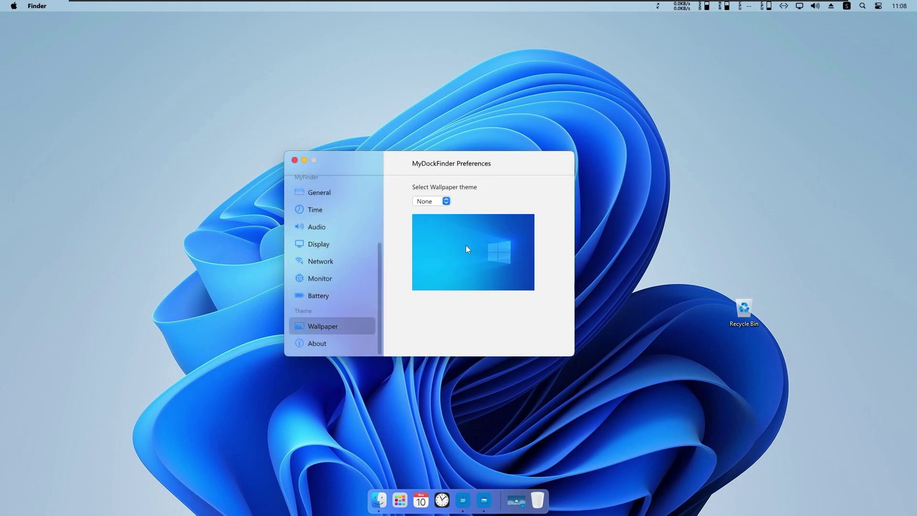
pyautogui.click(446, 200)
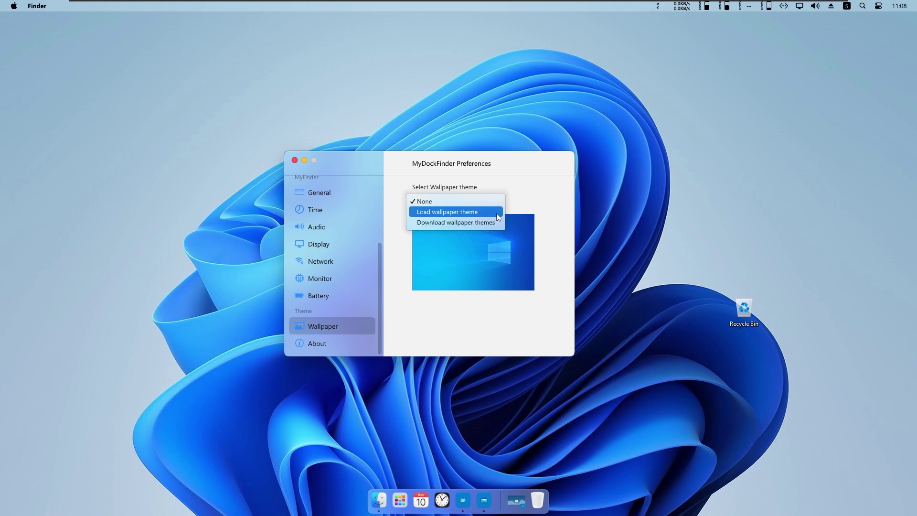
pyautogui.click(472, 223)
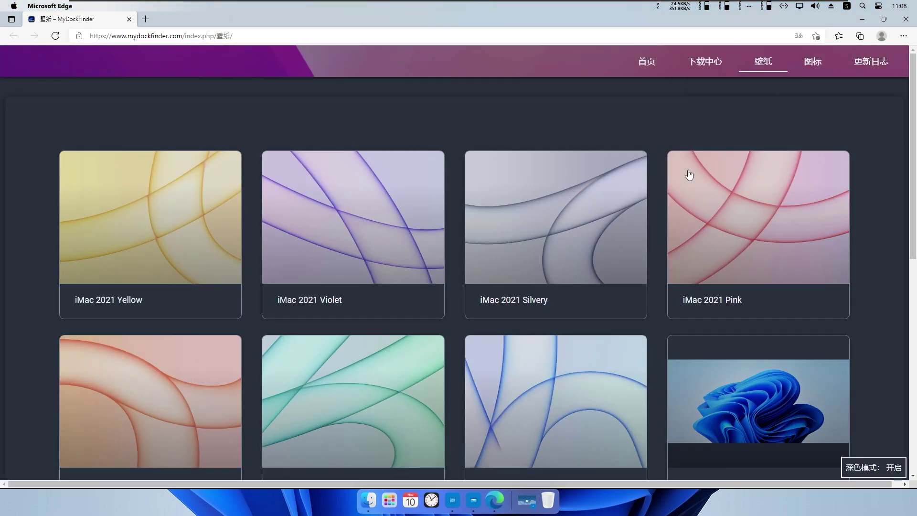
pyautogui.scroll(-3, 411, 250)
pyautogui.scroll(-3, 411, 250)
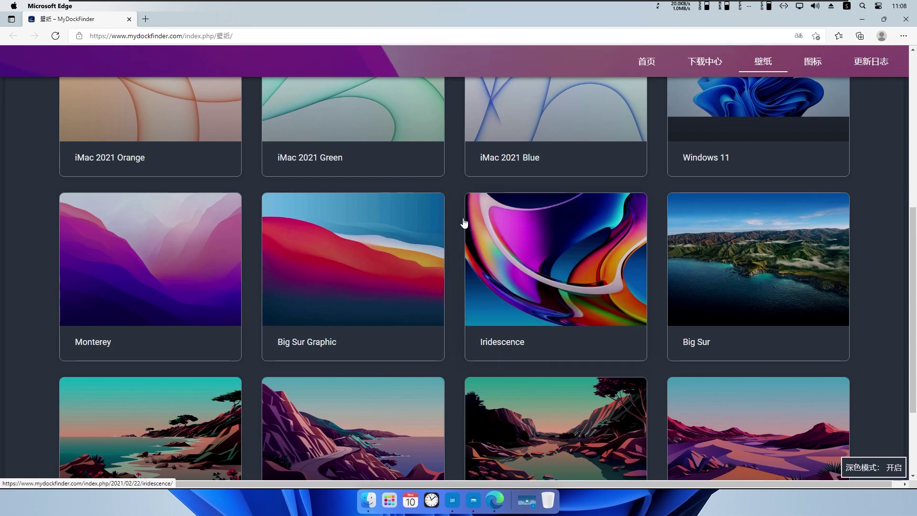
pyautogui.scroll(-3, 466, 225)
pyautogui.scroll(10, 426, 236)
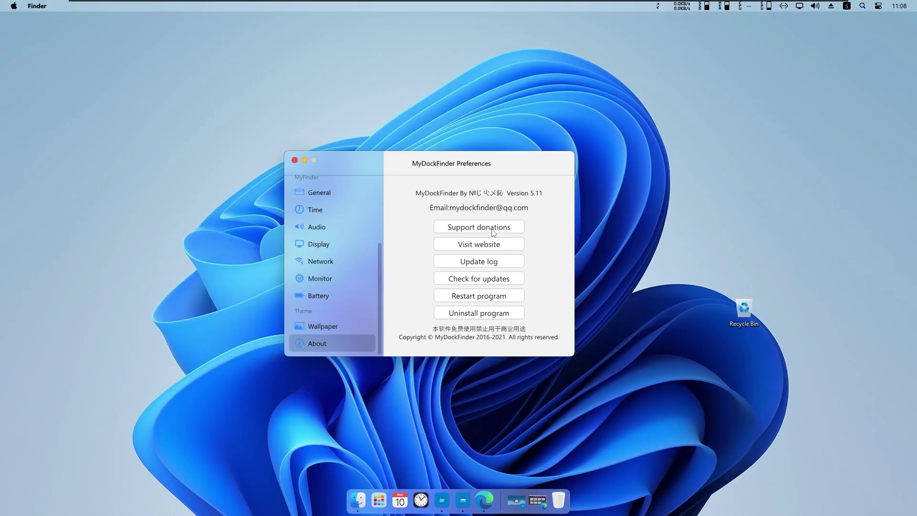
# Step: Check for MyDockFinder updates from the About page and dismiss the result
pyautogui.moveTo(500, 163); pyautogui.dragTo(506, 159)
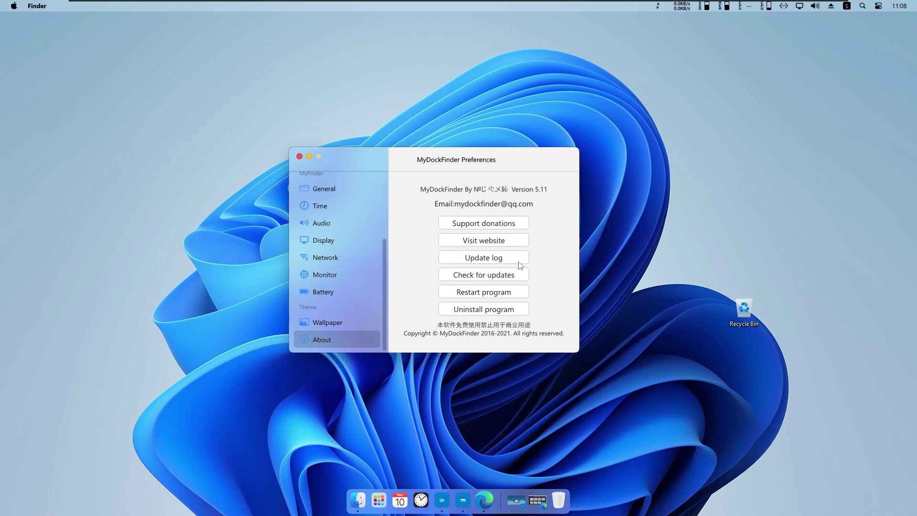
pyautogui.click(494, 276)
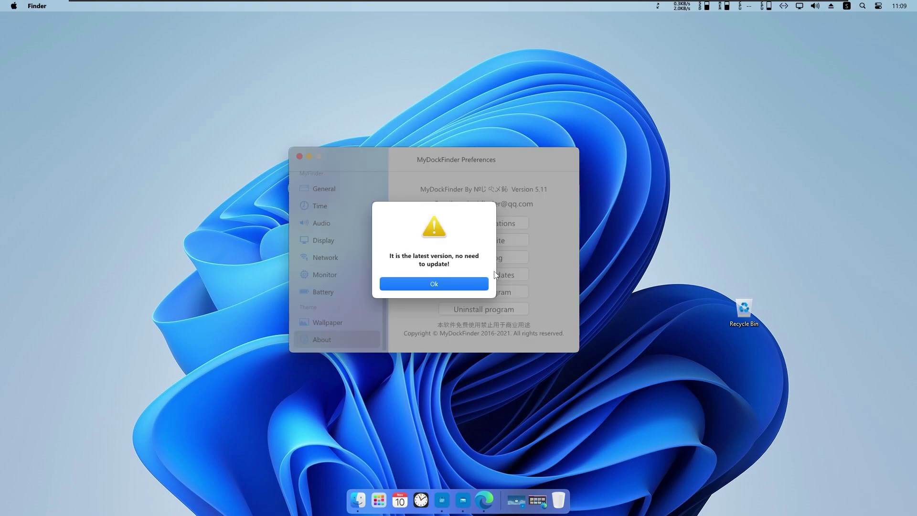
pyautogui.click(438, 283)
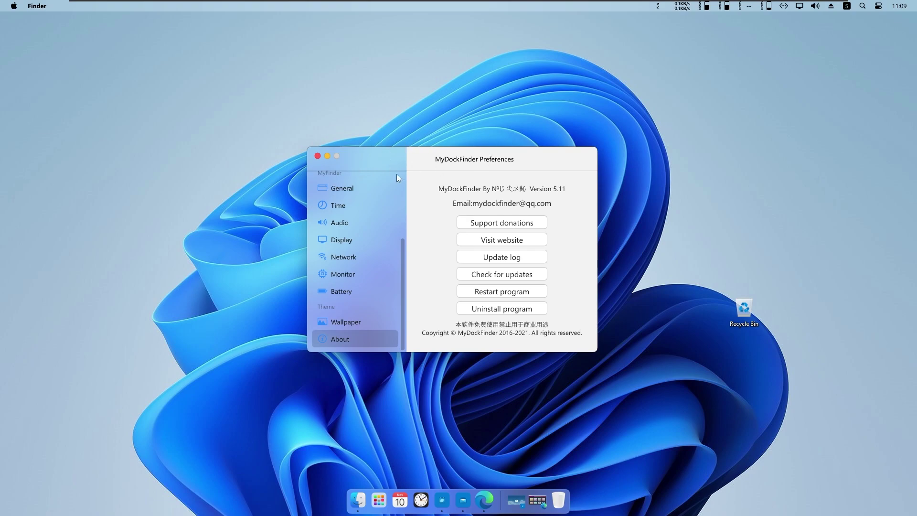
# Step: Uninstall MyDockFinder from the About page, close its leftover program folder window and reveal the Windows taskbar
pyautogui.click(518, 310)
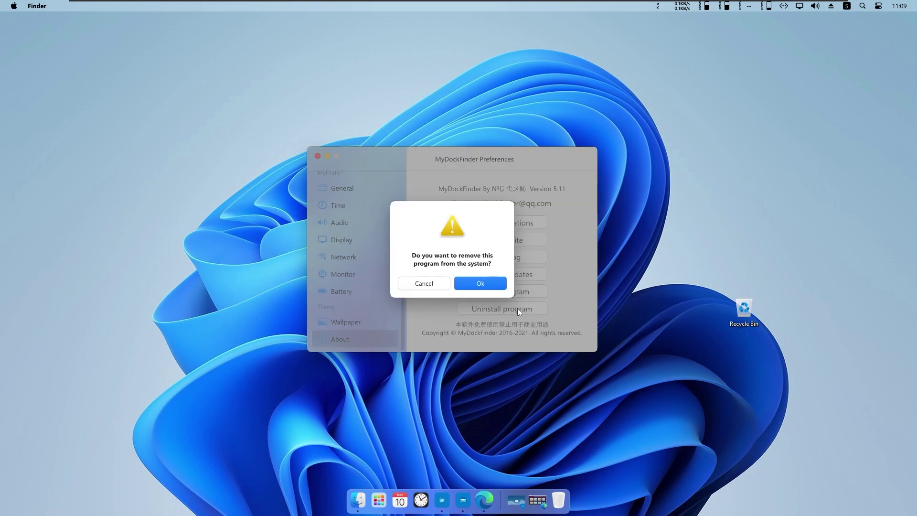
pyautogui.click(485, 285)
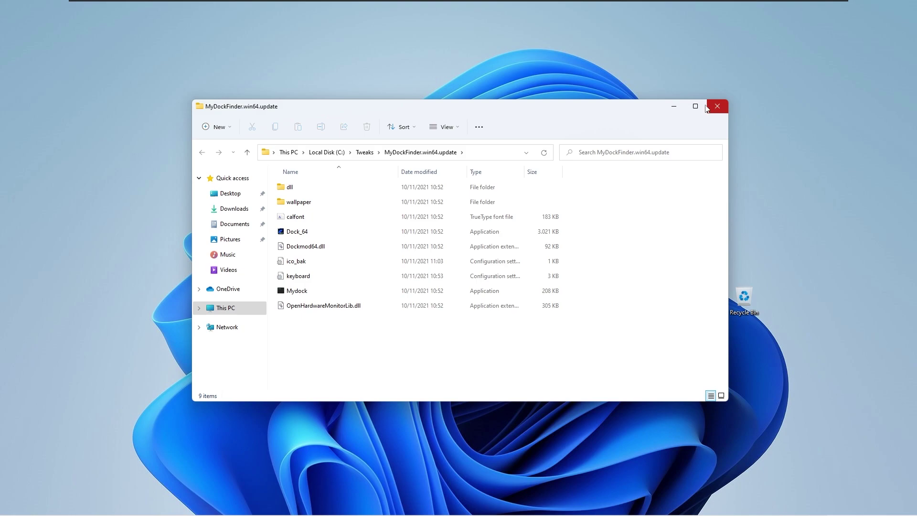
pyautogui.click(721, 108)
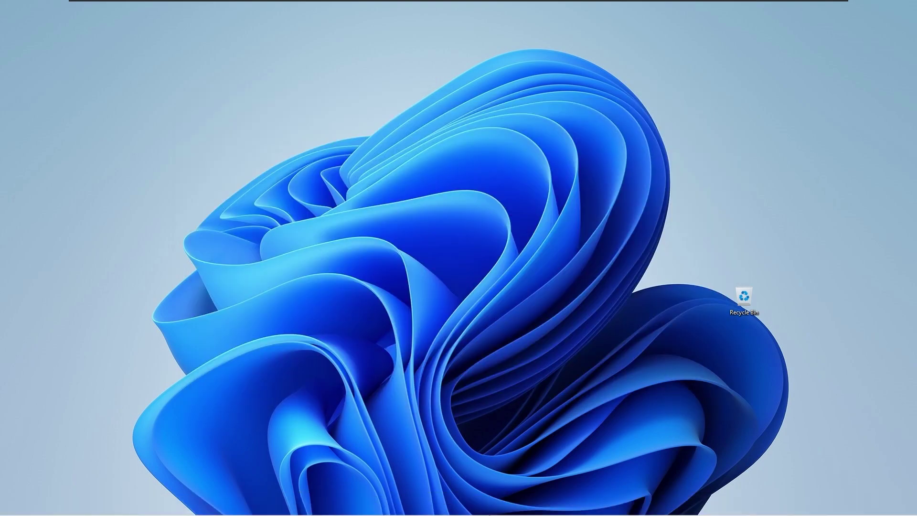
pyautogui.moveTo(494, 514)
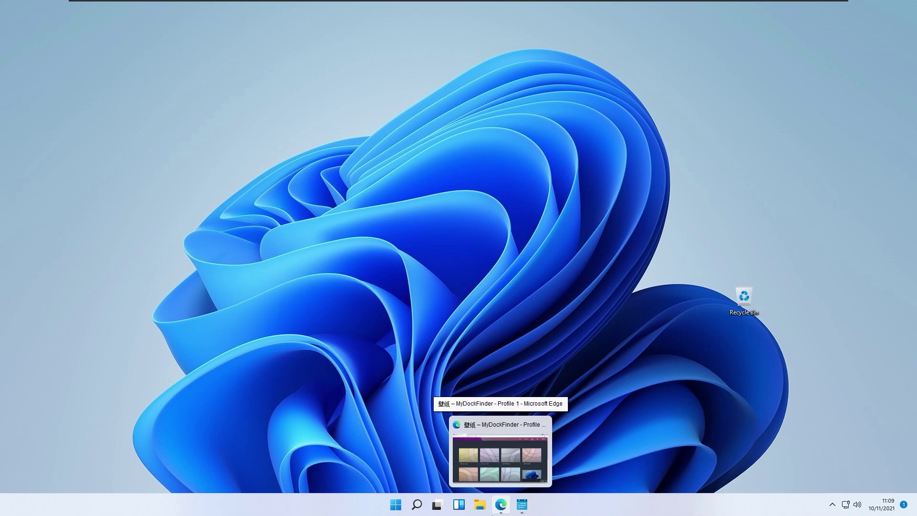